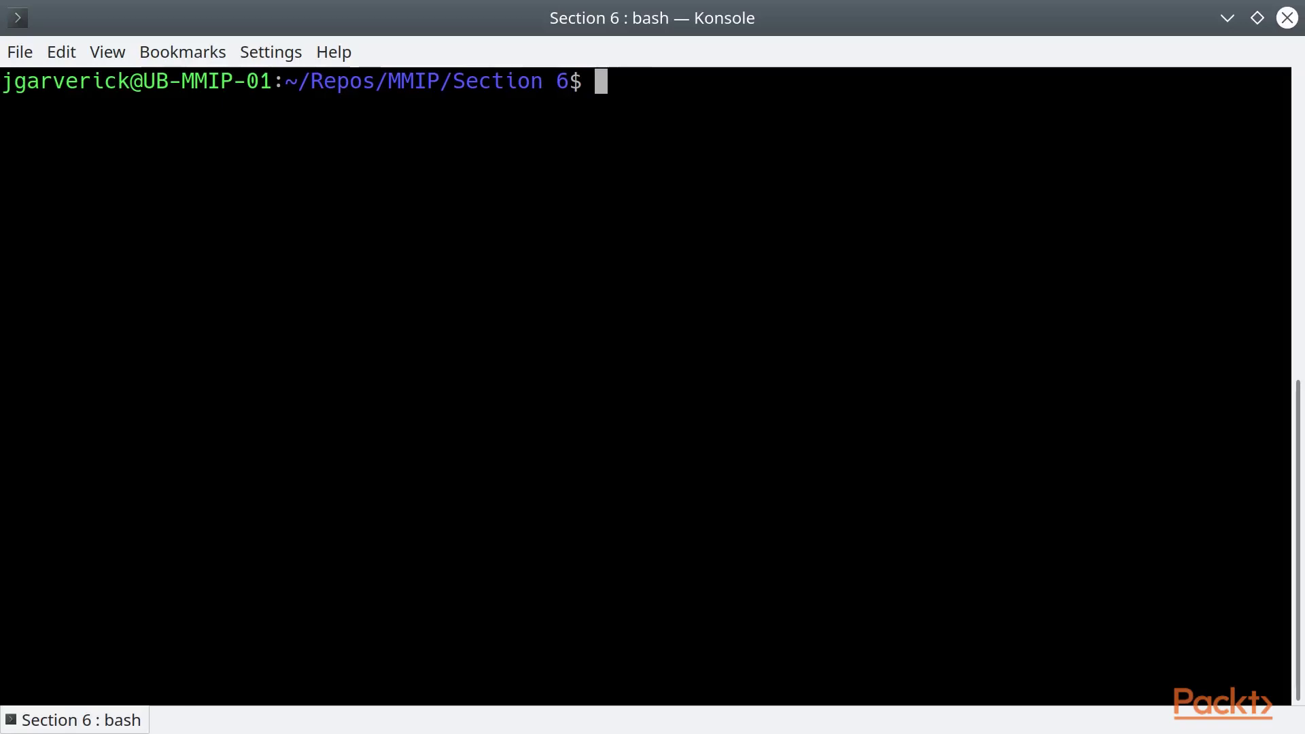
# Step: Run kubectl port-forward -n istio-system svc/prometheus 9090 to expose Prometheus locally
pyautogui.write('kubectl port-forward')
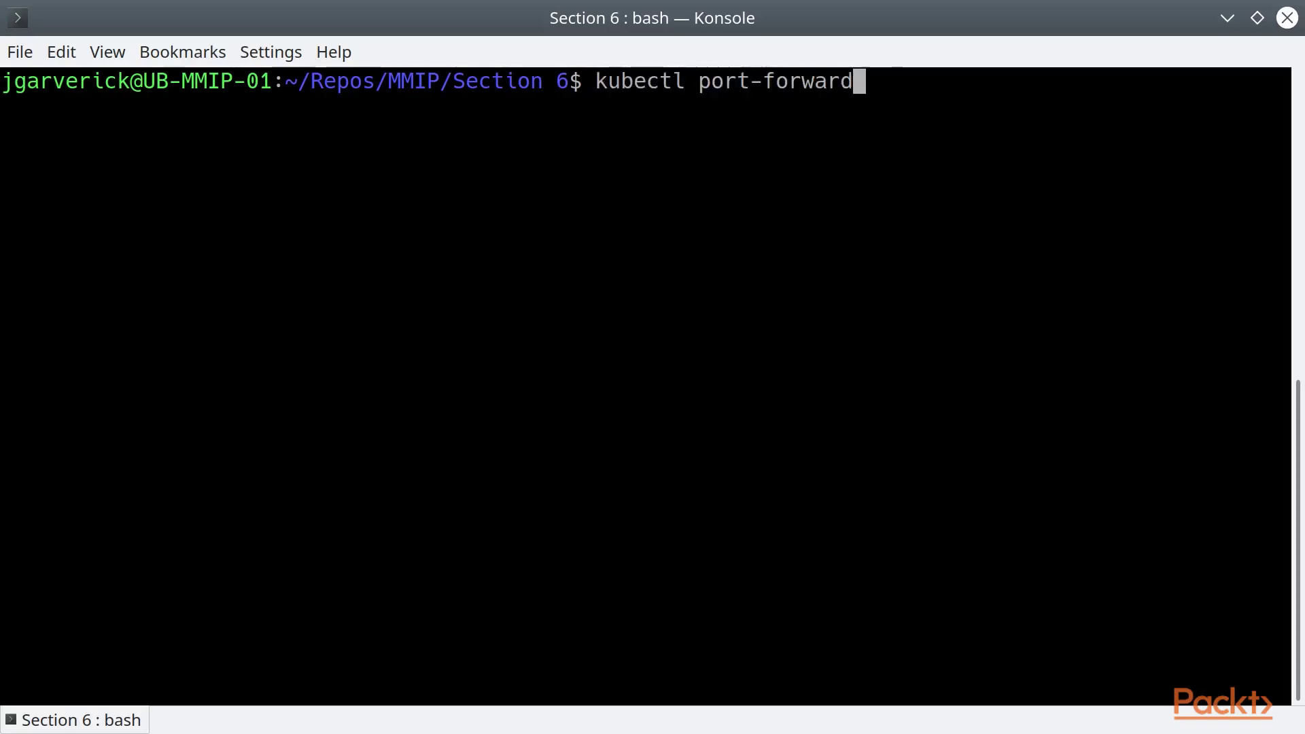
pyautogui.write(' -n istio-system svc/prometheus 9090')
pyautogui.press('Return')
# Step: Load the Prometheus page at localhost:9090 in Firefox
pyautogui.hotkey('alt', 'Tab')
pyautogui.write('localhost:9090')
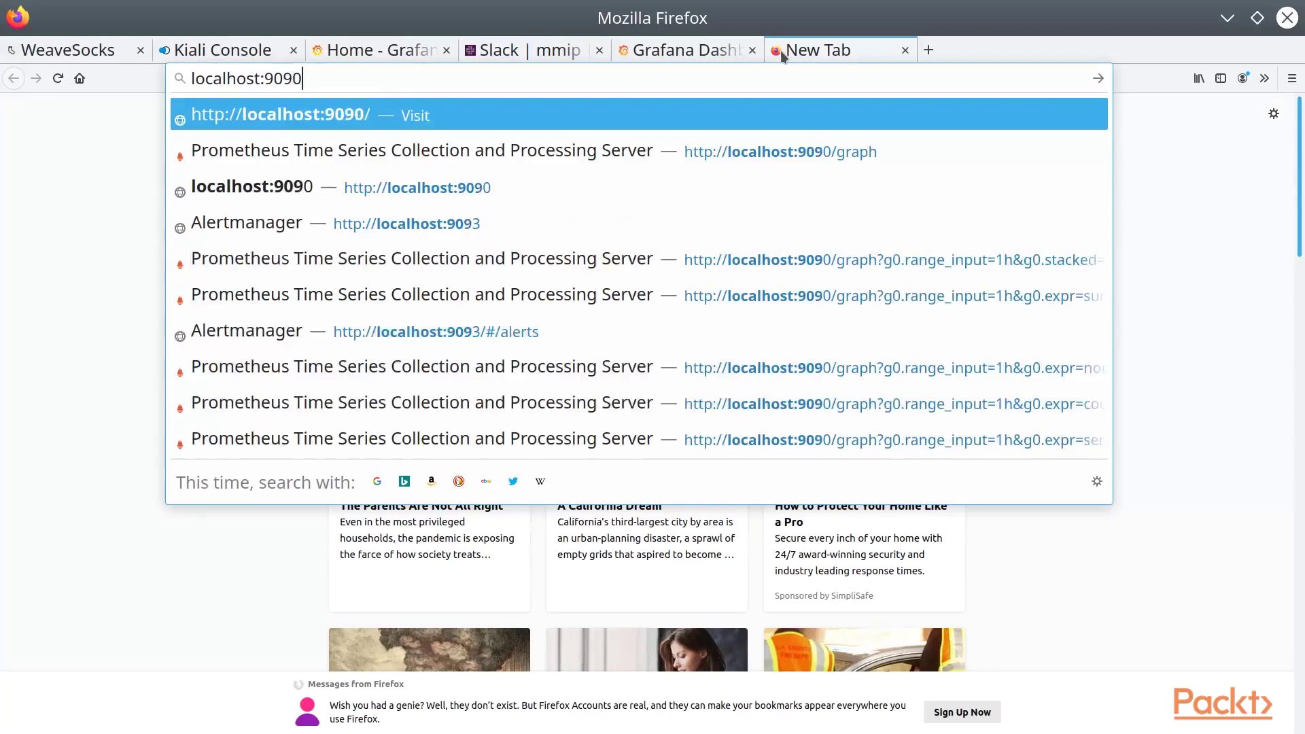
pyautogui.press('Return')
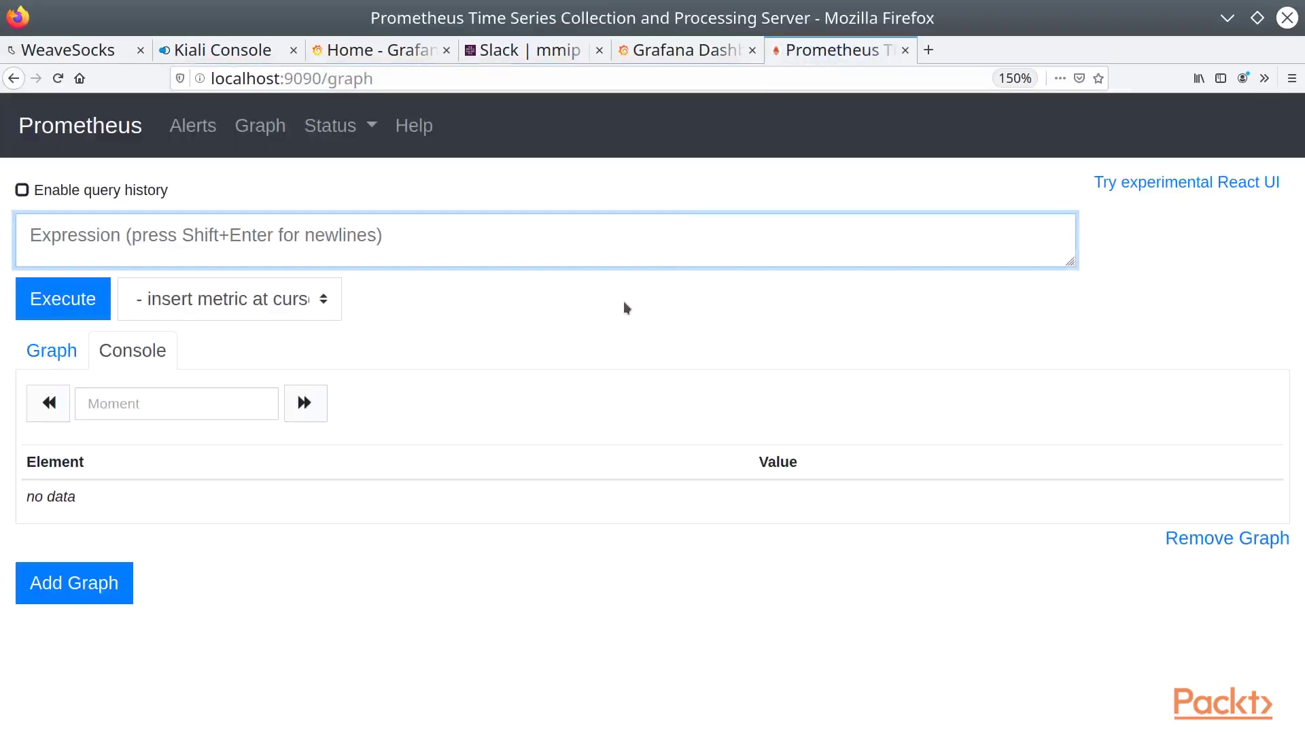
# Step: Scroll the metric list down to kubelet_runtime_operations_latency_microseconds_sum
pyautogui.click(311, 304)
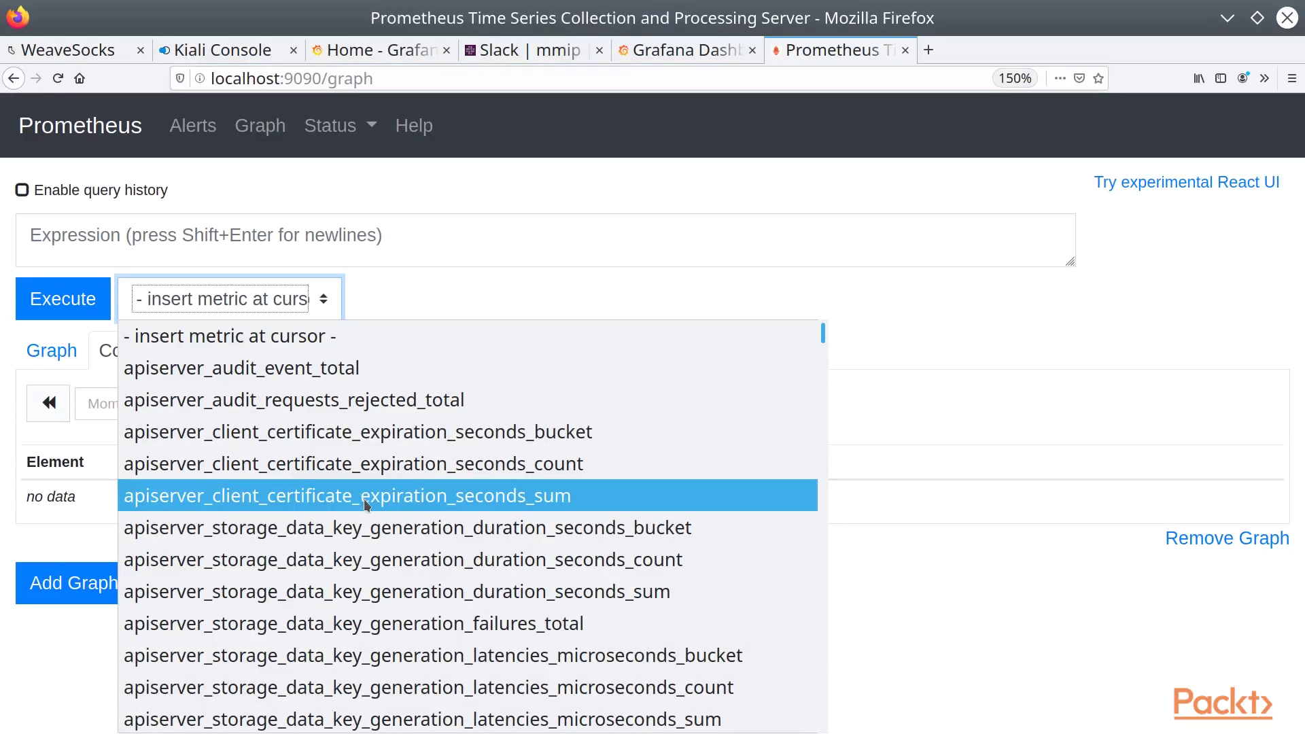
pyautogui.scroll(-12, 374, 505)
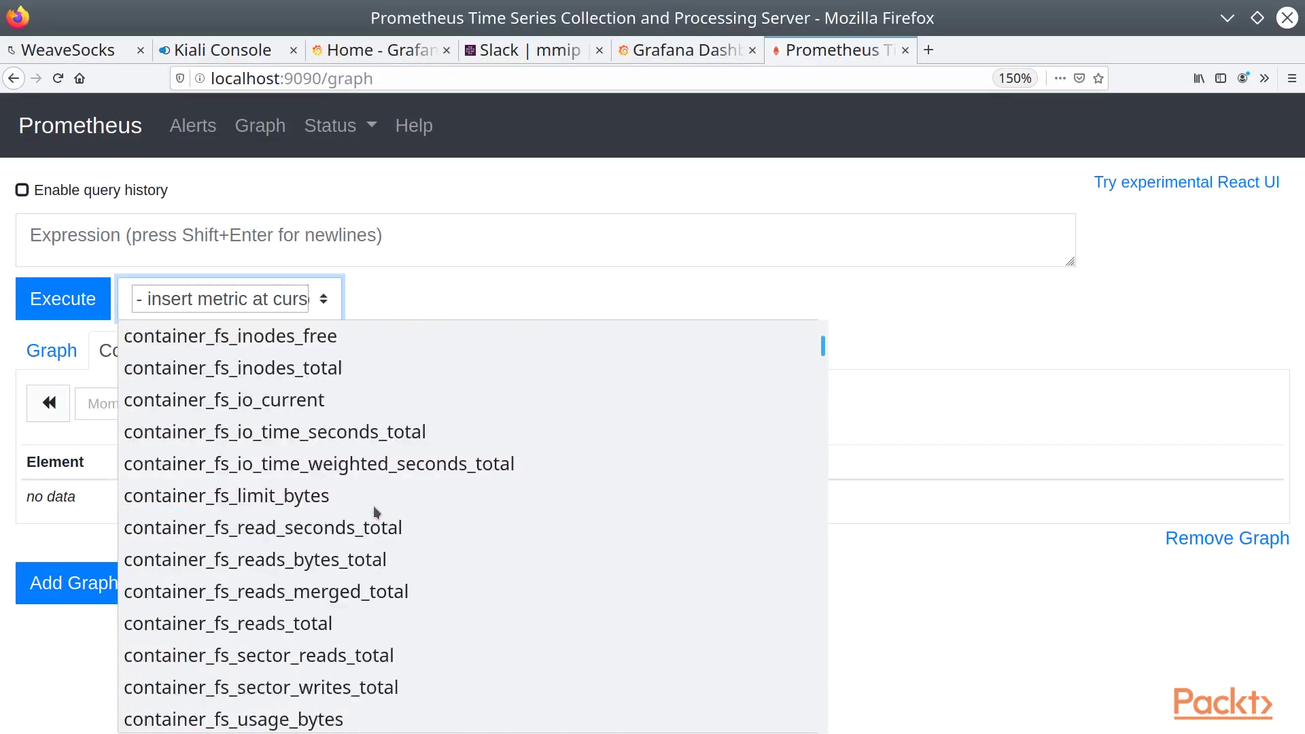
pyautogui.scroll(-15, 373, 507)
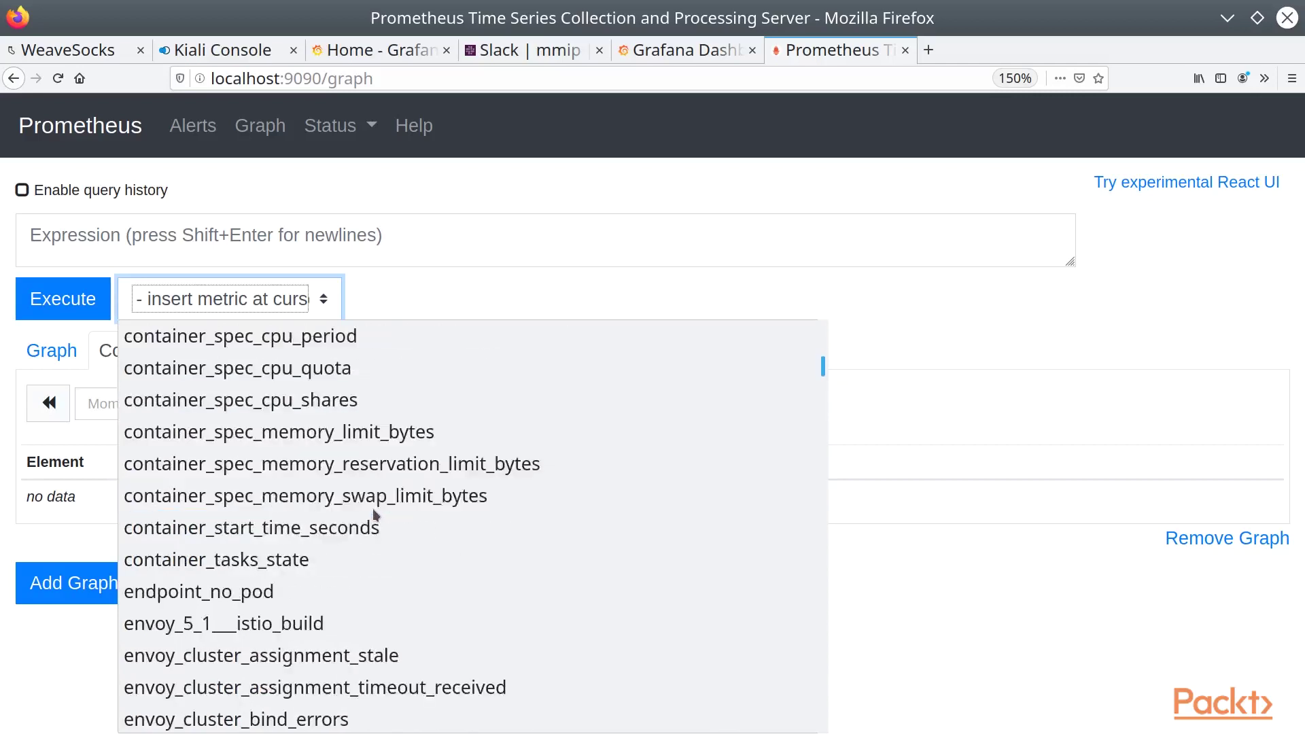
pyautogui.scroll(-4, 372, 509)
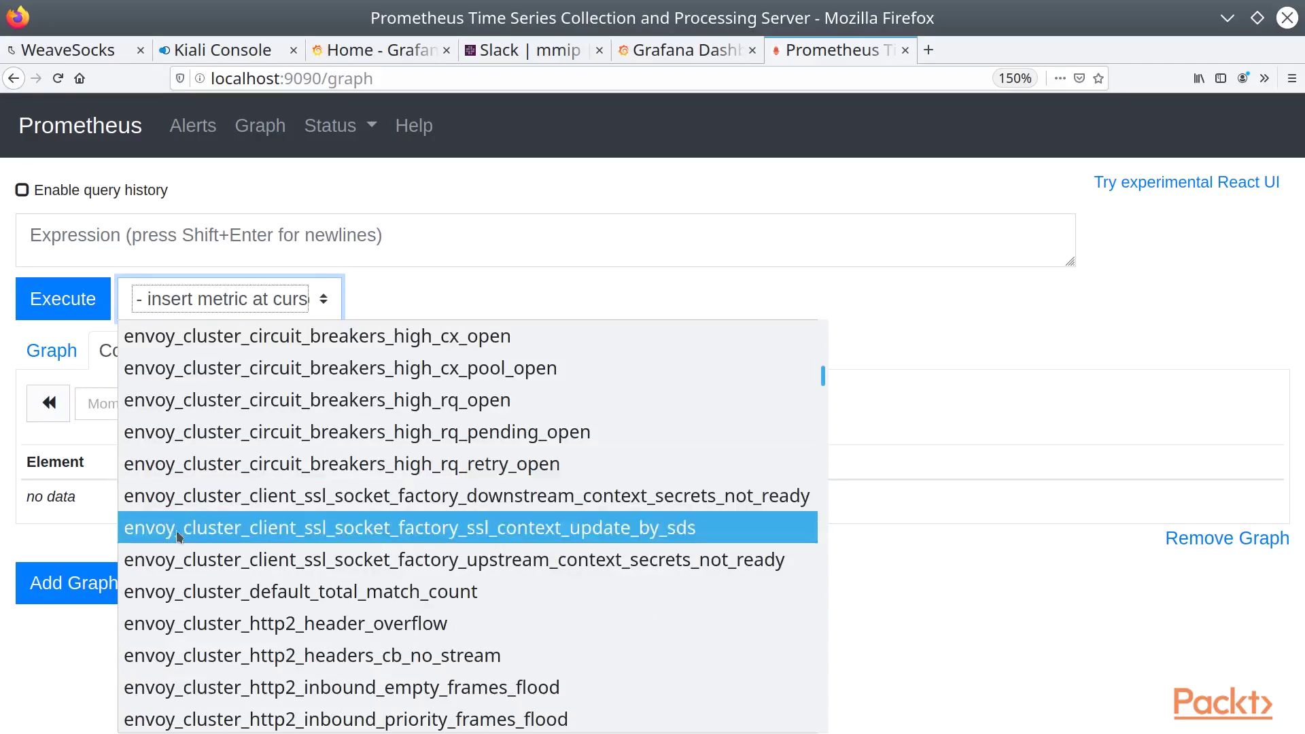
pyautogui.scroll(-15, 250, 537)
pyautogui.scroll(-5, 250, 537)
pyautogui.moveTo(823, 411); pyautogui.dragTo(806, 609)
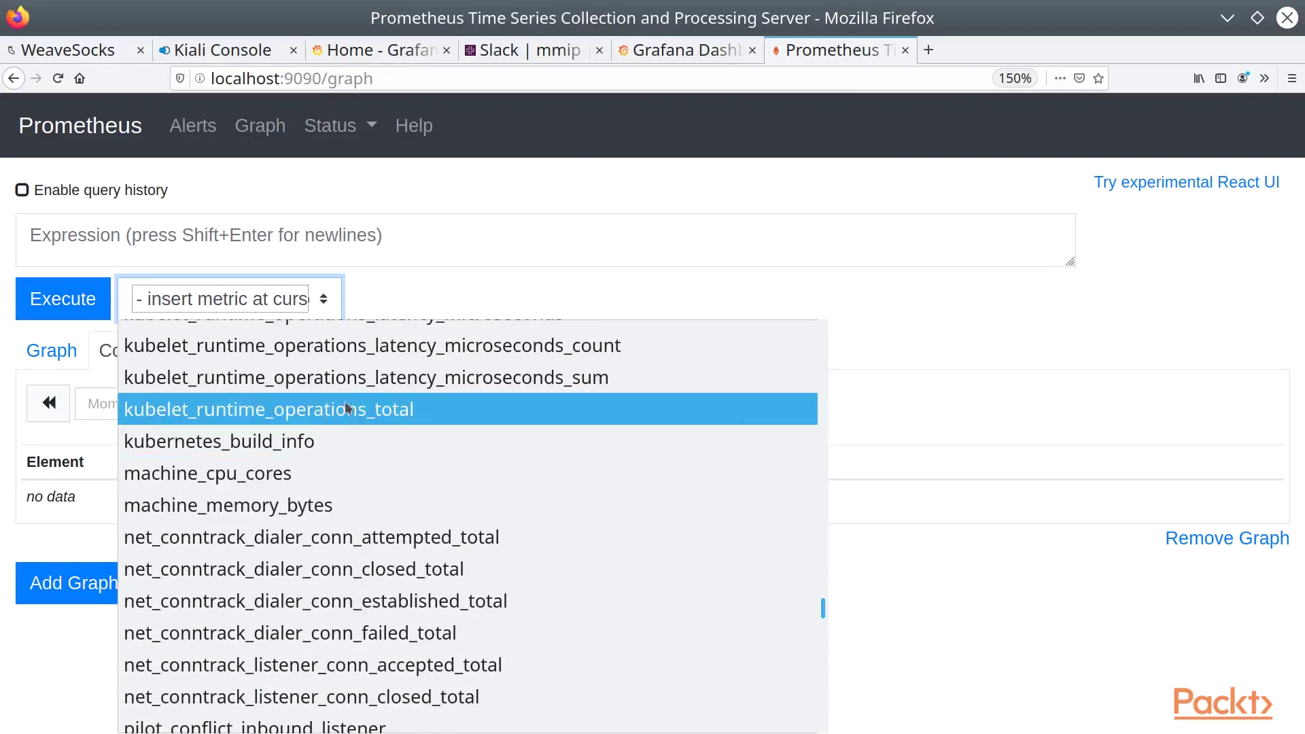
# Step: Insert kubelet_runtime_operations_latency_microseconds_sum and execute it, viewing the result as a graph
pyautogui.click(245, 378)
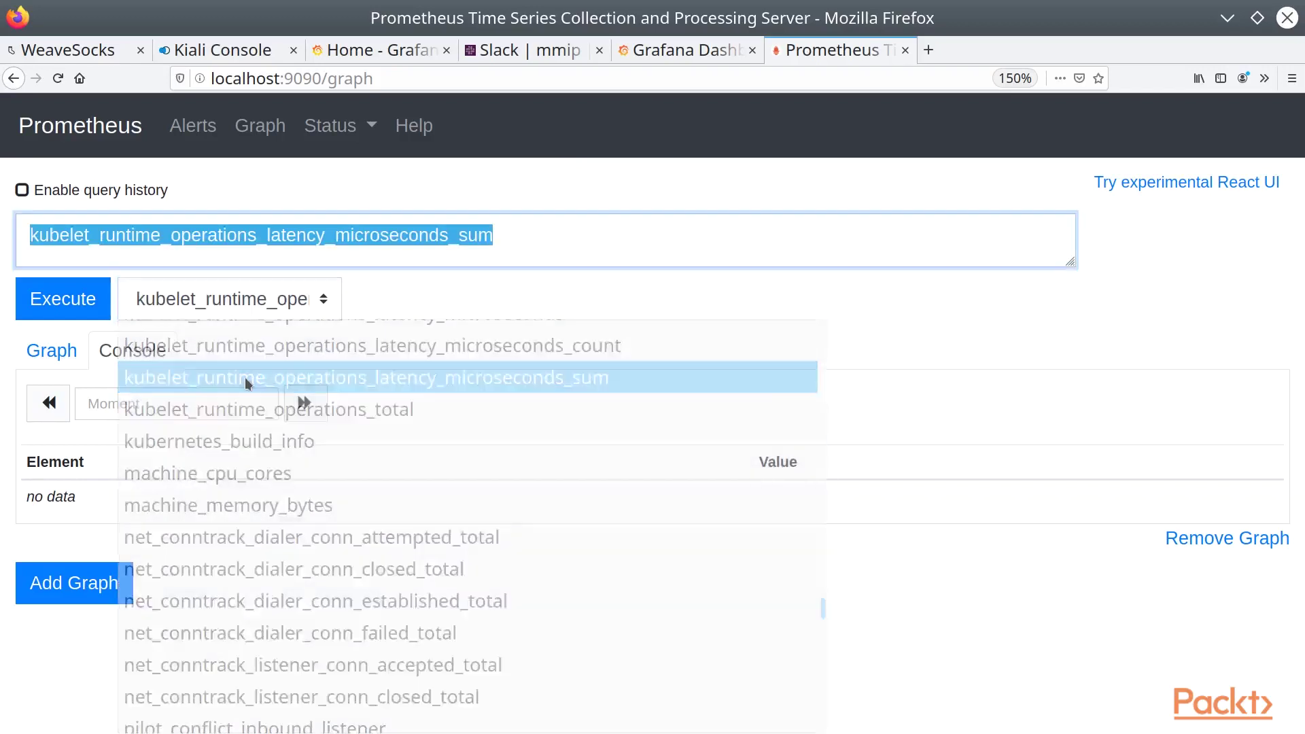
pyautogui.click(66, 302)
pyautogui.click(60, 352)
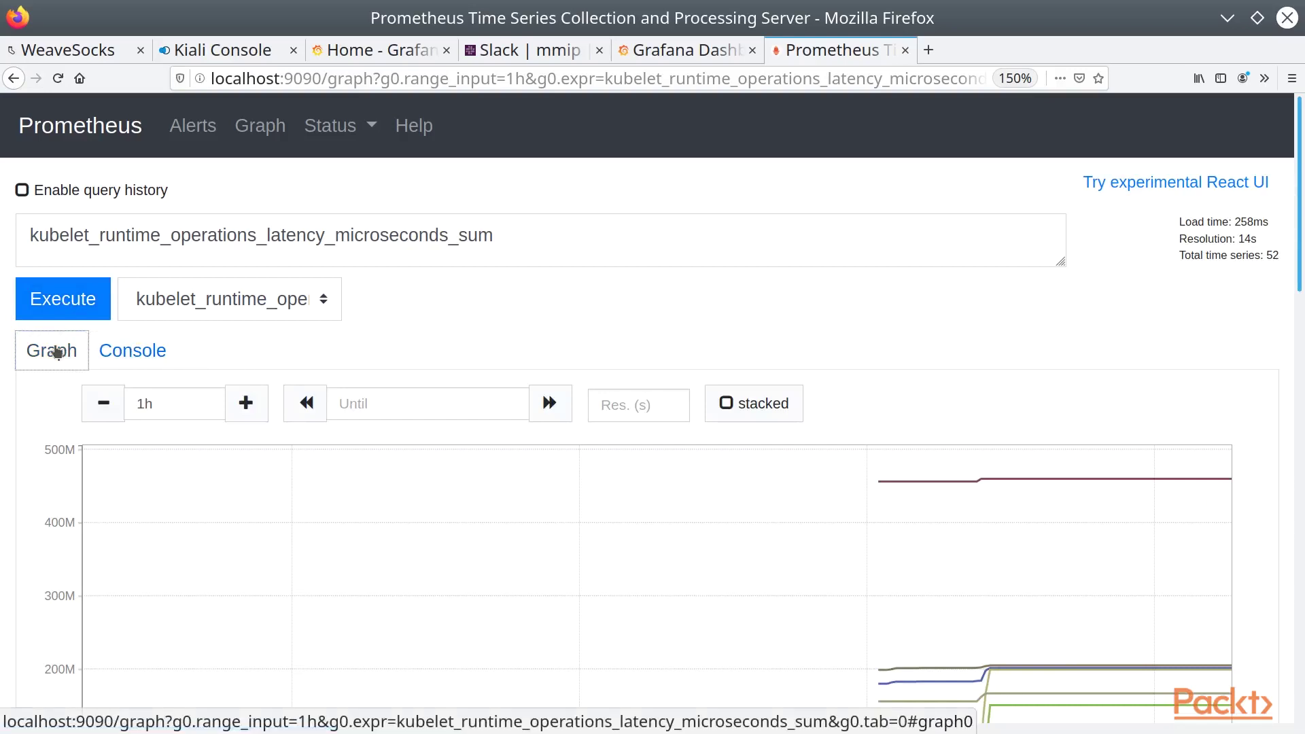
# Step: Check the 52 series in the Console view, then return to the graph and its legend
pyautogui.click(130, 353)
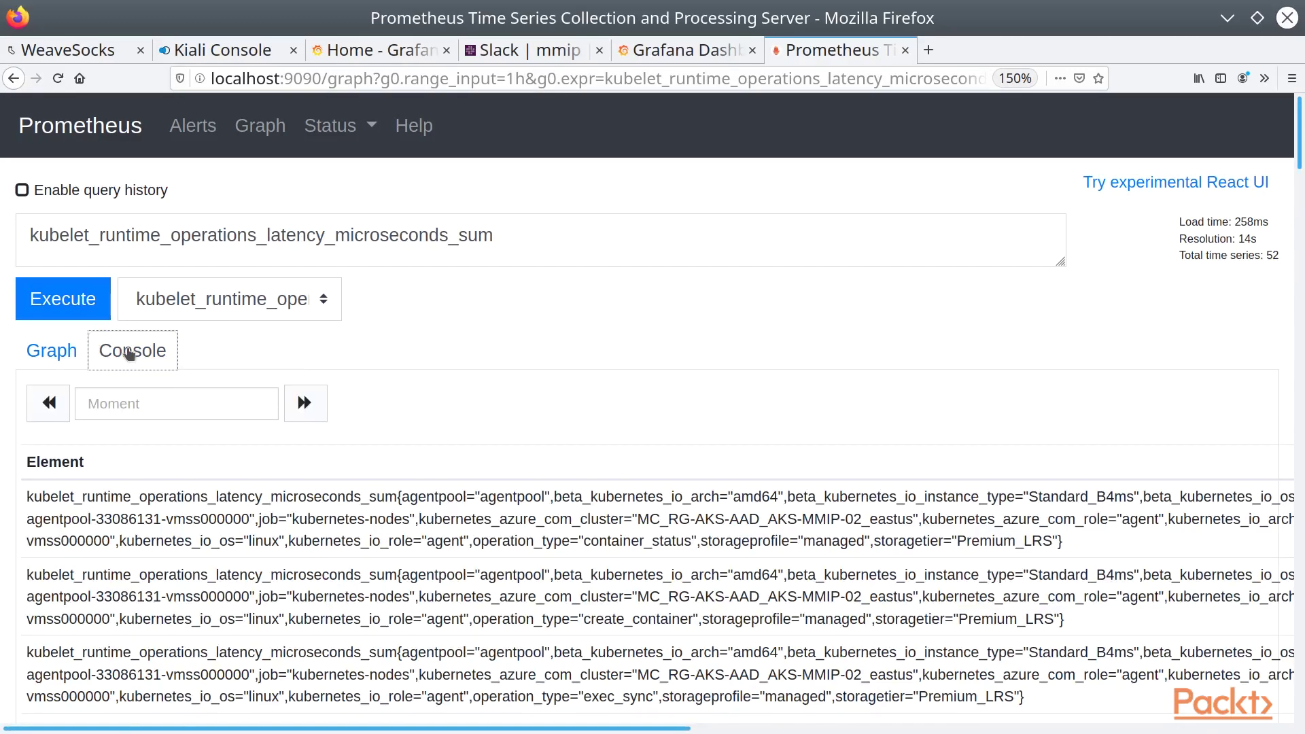
pyautogui.click(49, 348)
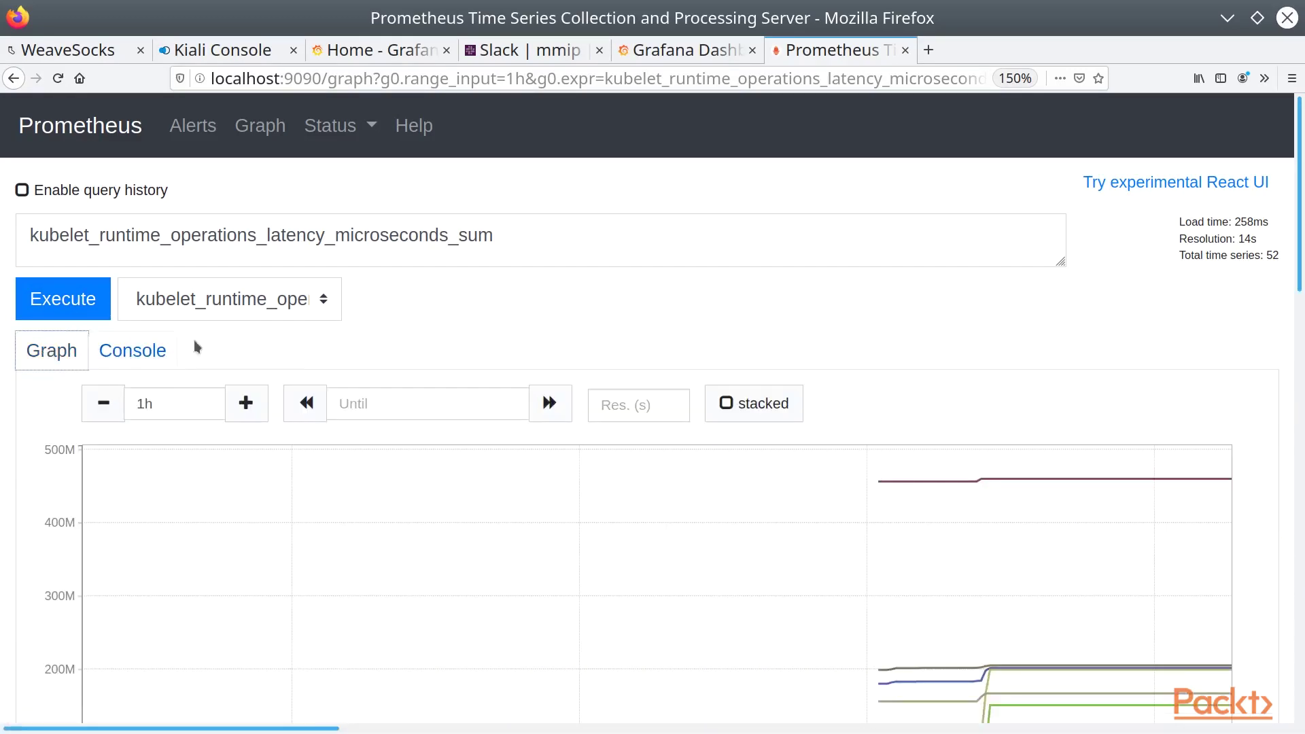
pyautogui.scroll(-1, 1265, 393)
pyautogui.scroll(-5, 1266, 394)
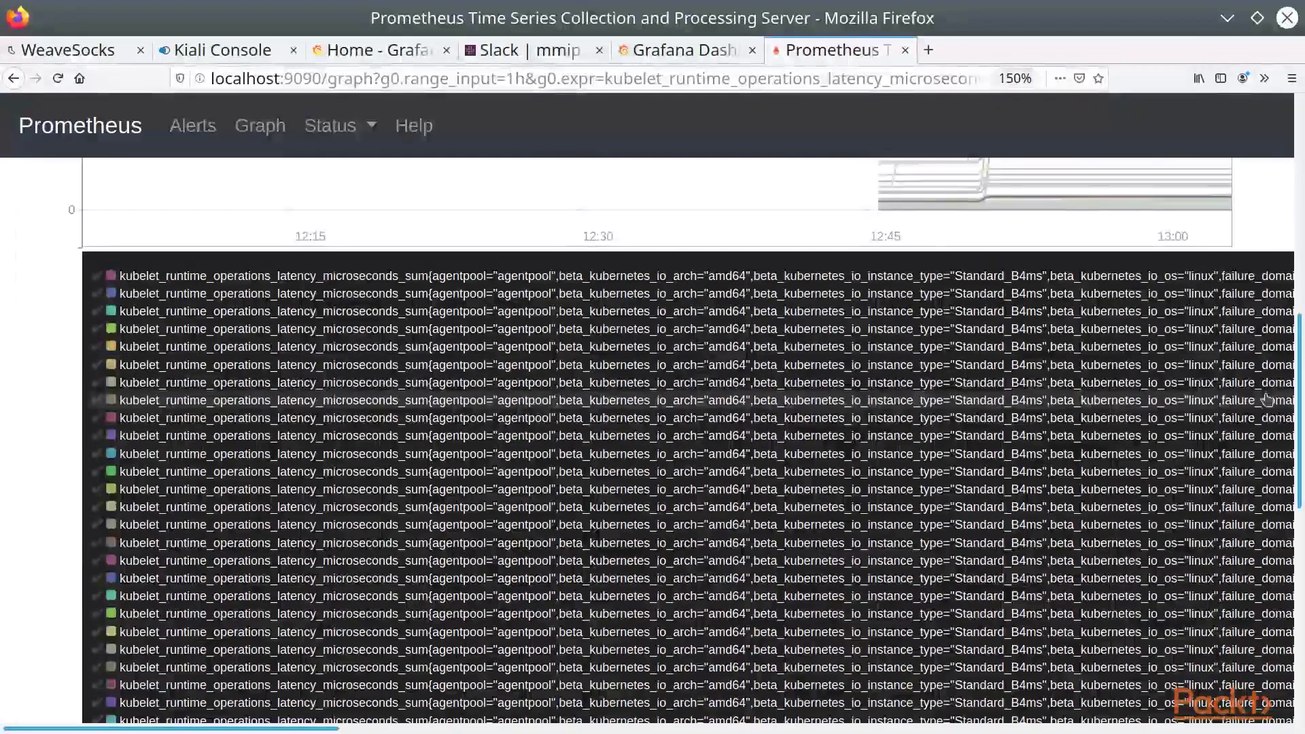
pyautogui.scroll(2, 1267, 390)
pyautogui.scroll(3, 1267, 390)
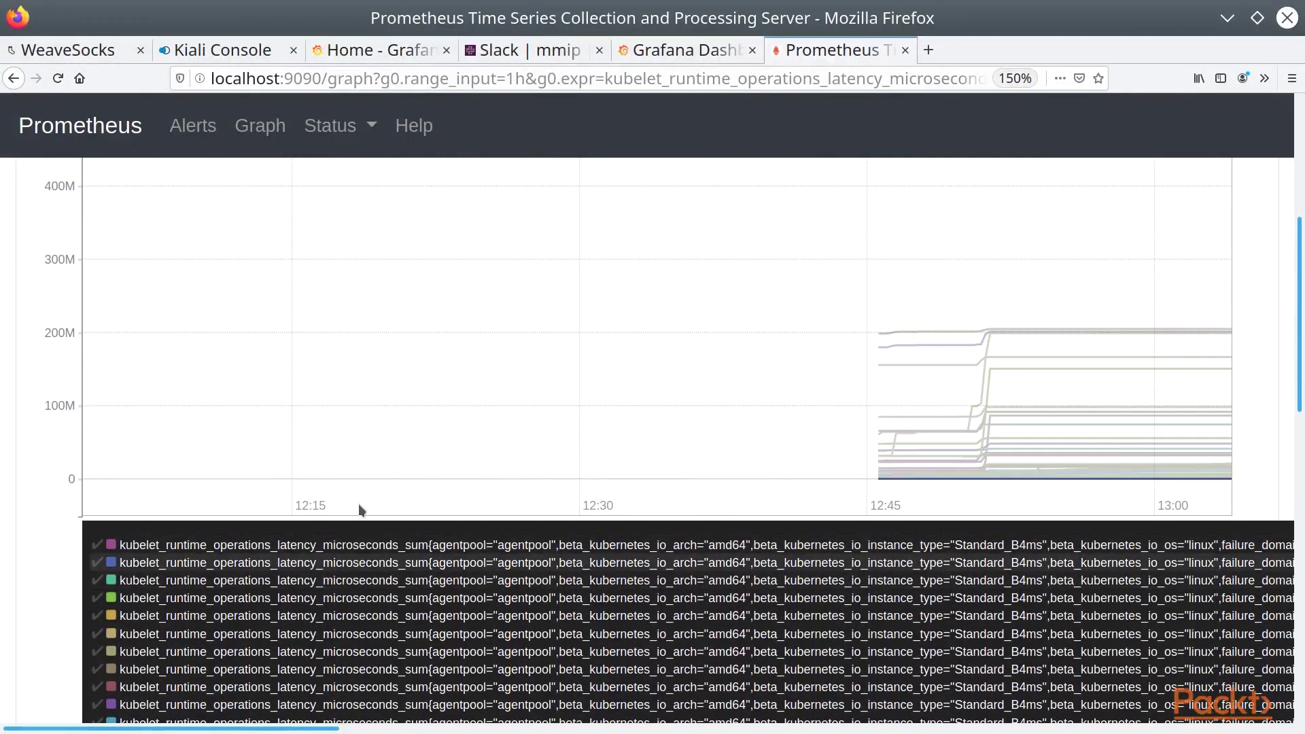
# Step: List the istio folder's eight dashboards under Dashboards > Manage, then view the grafana.com Dashboards catalogue
pyautogui.click(385, 46)
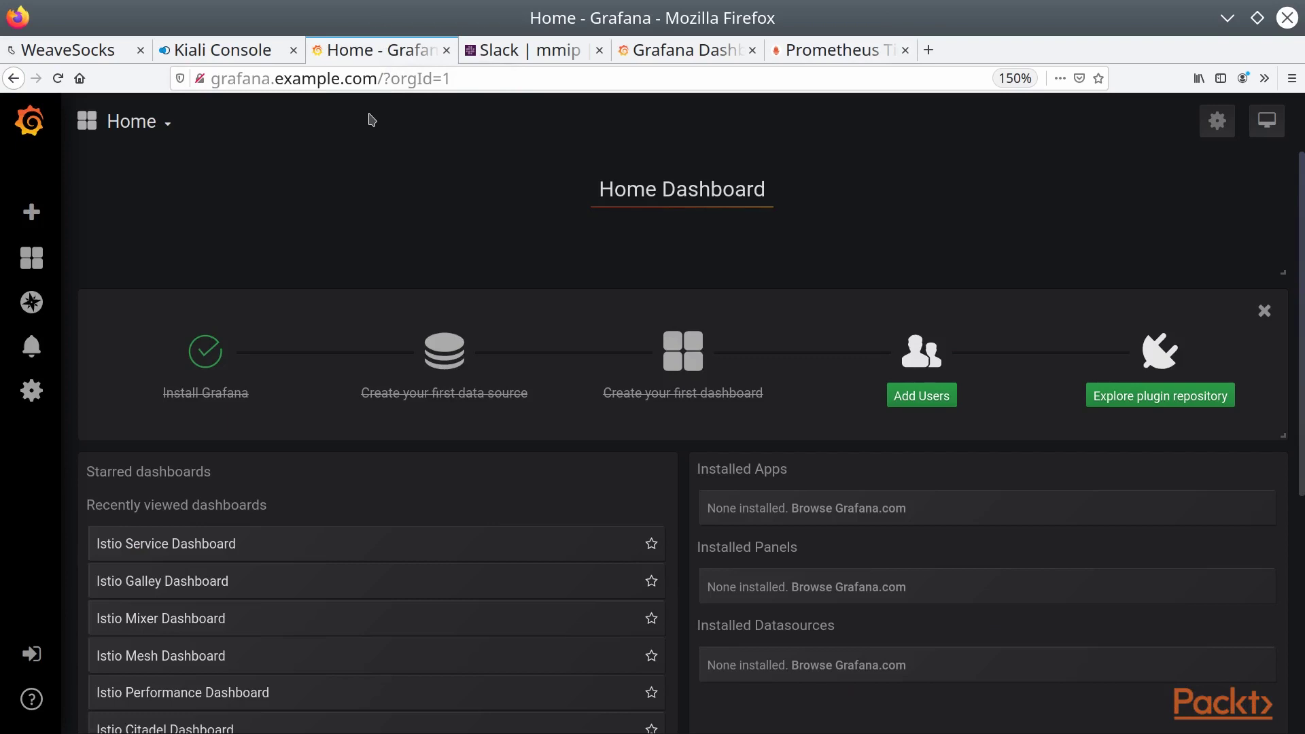
pyautogui.moveTo(26, 256)
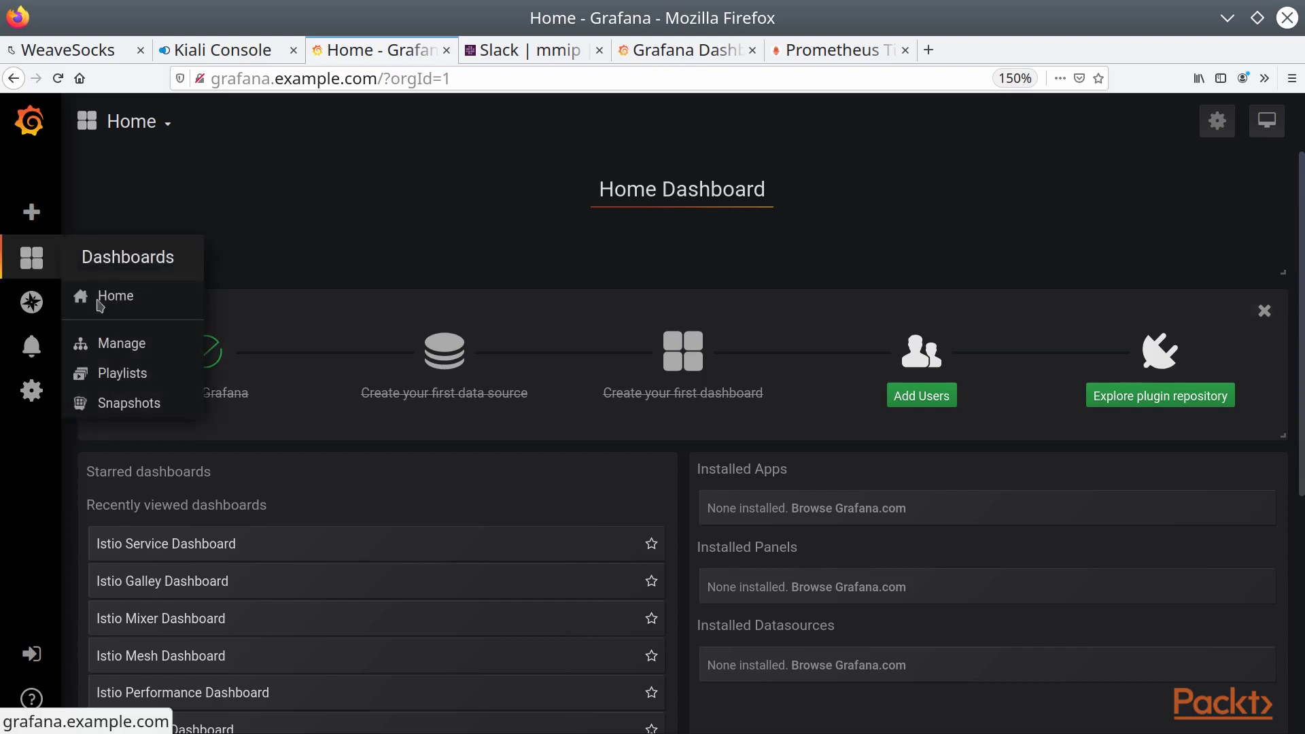
pyautogui.click(146, 345)
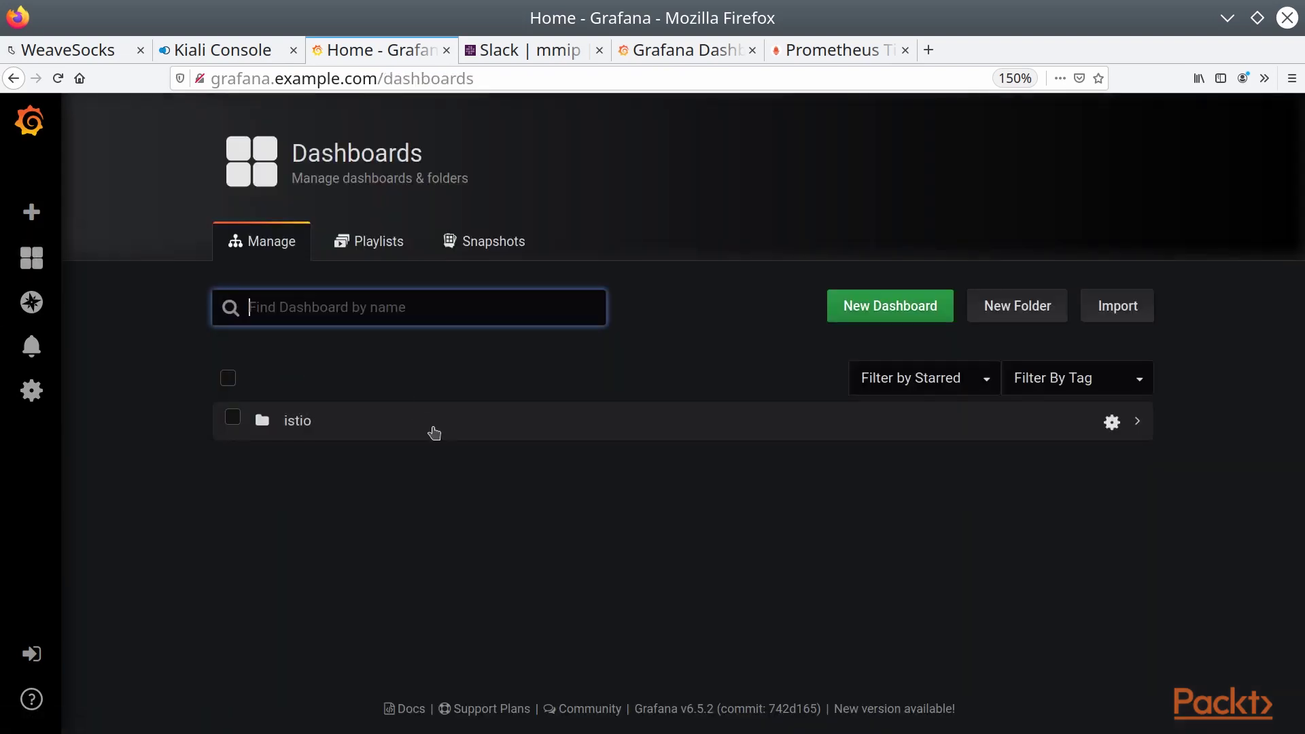
pyautogui.click(435, 432)
pyautogui.scroll(-2, 645, 497)
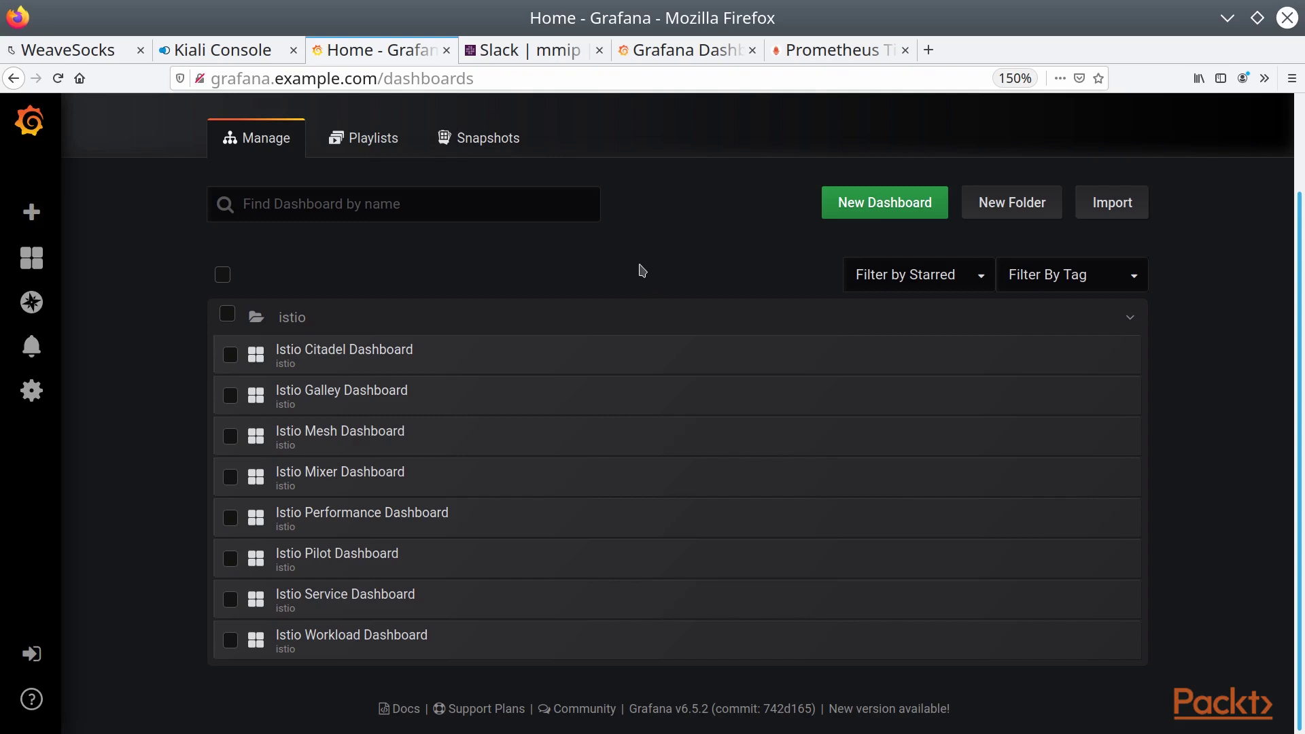
pyautogui.click(670, 53)
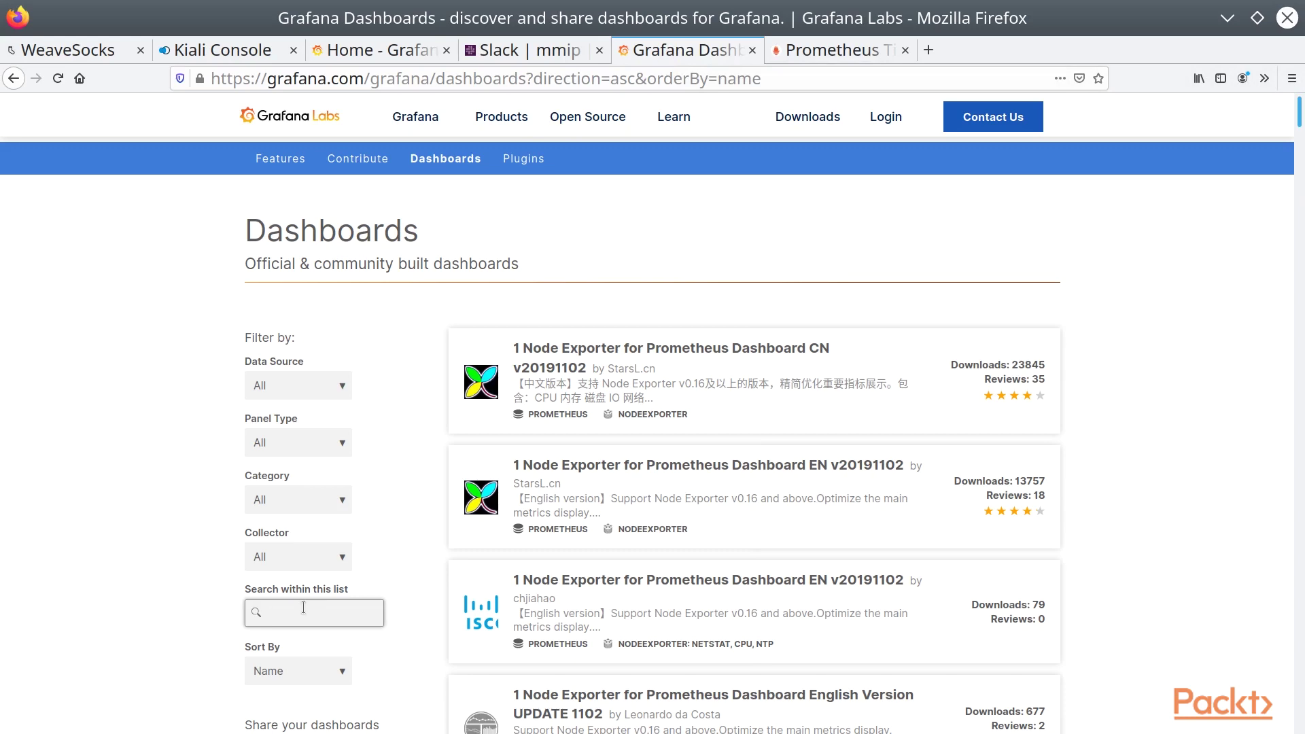
# Step: Search 'kube', open the Kubernetes Deployment Statefulset Daemonset metrics dashboard, and copy its ID 8588
pyautogui.write('e')
pyautogui.click(635, 354)
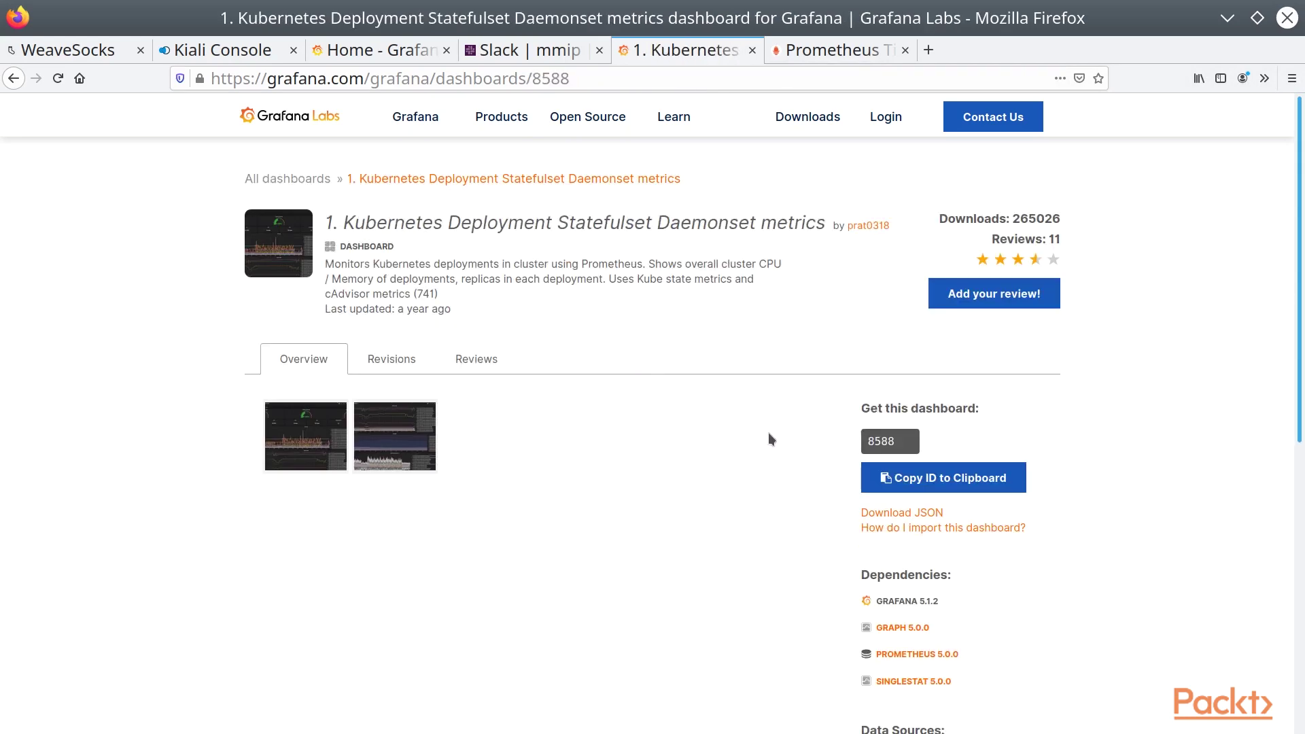
pyautogui.doubleClick(881, 437)
pyautogui.rightClick(878, 441)
pyautogui.click(904, 454)
# Step: Import Grafana.com dashboard 8588 with Prometheus as its data source
pyautogui.click(371, 52)
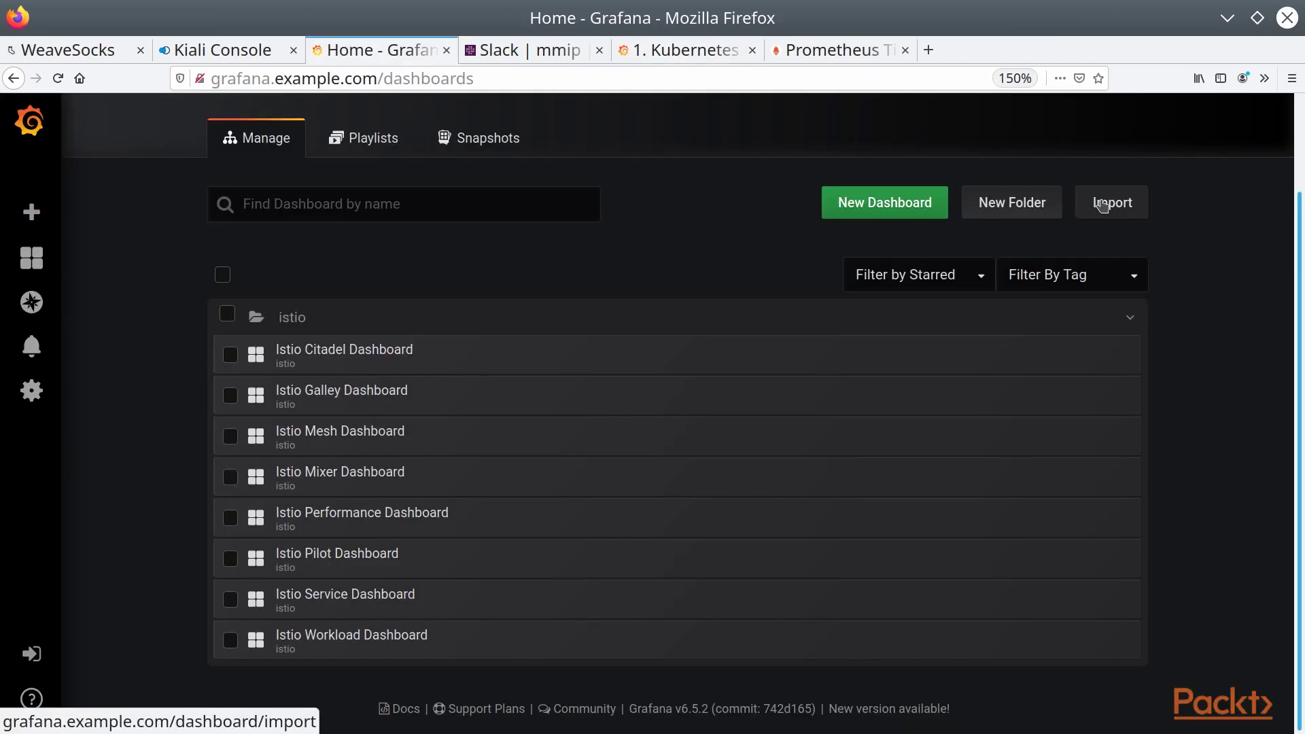
pyautogui.click(1103, 205)
pyautogui.click(468, 327)
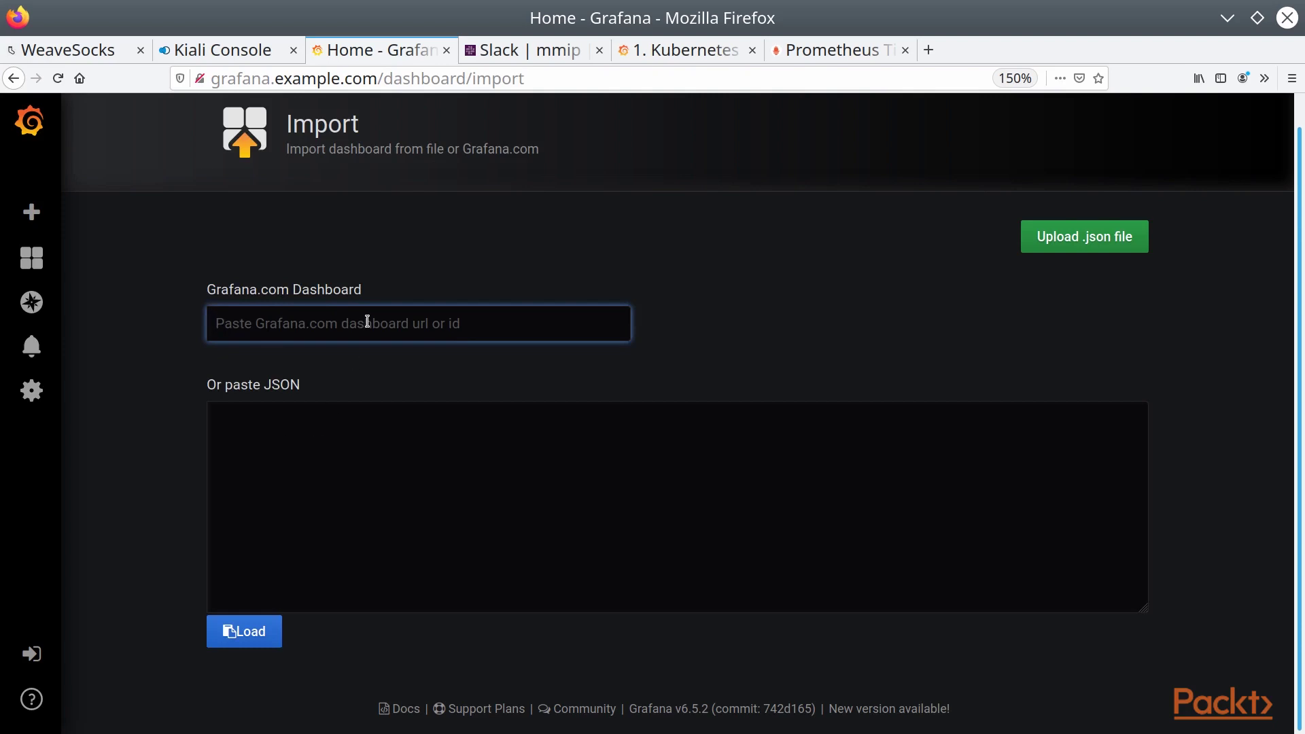
pyautogui.write('8588')
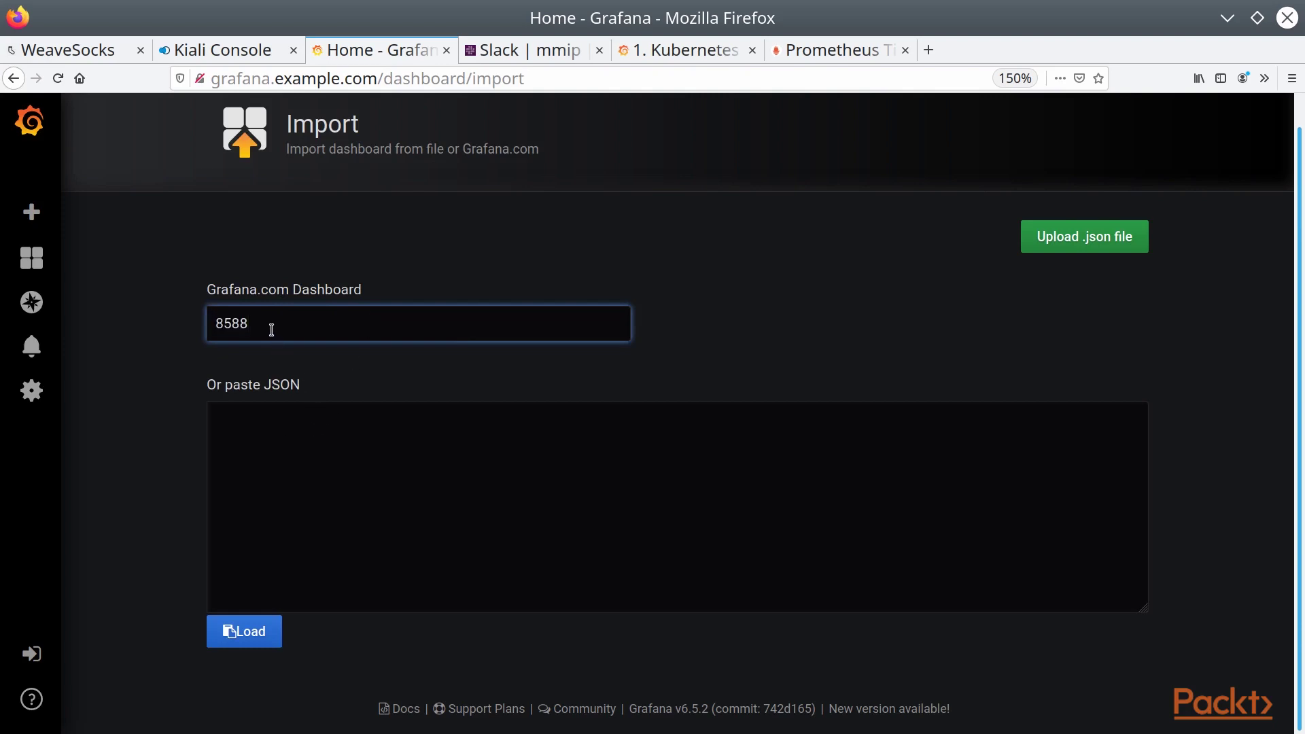
pyautogui.click(240, 635)
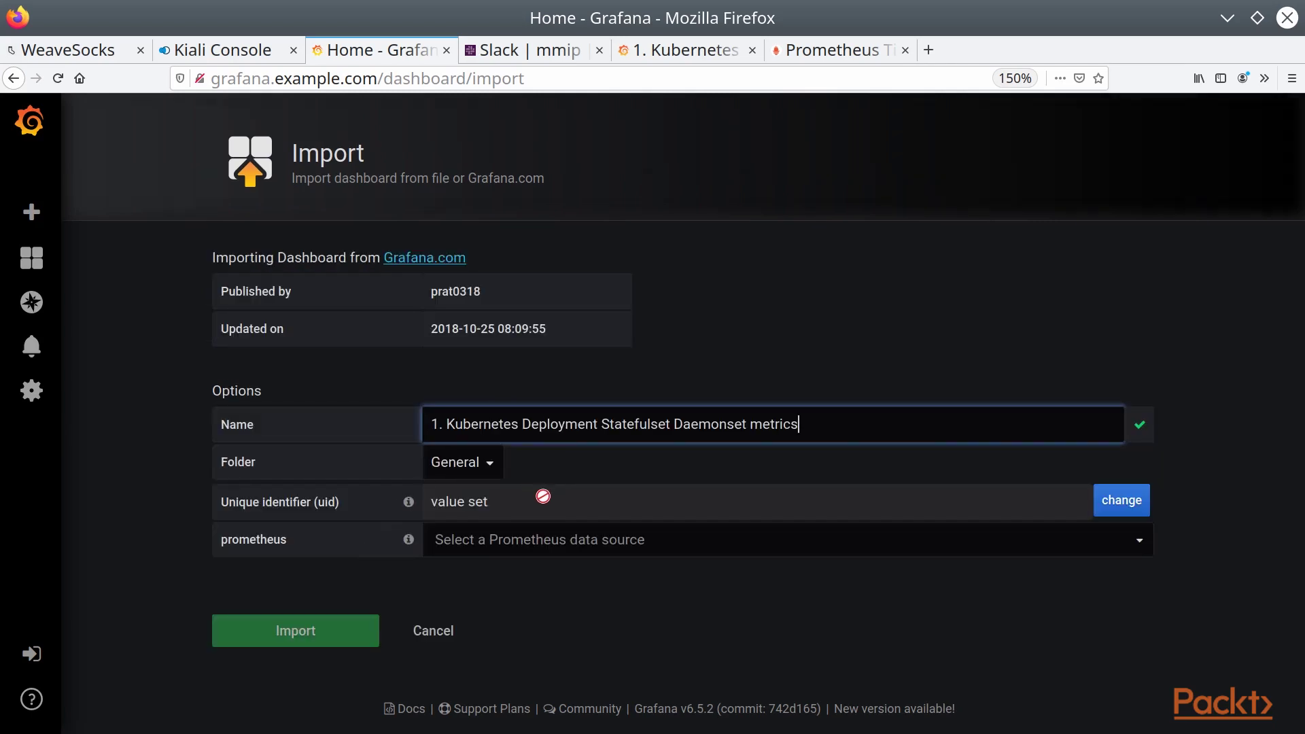
pyautogui.click(1141, 548)
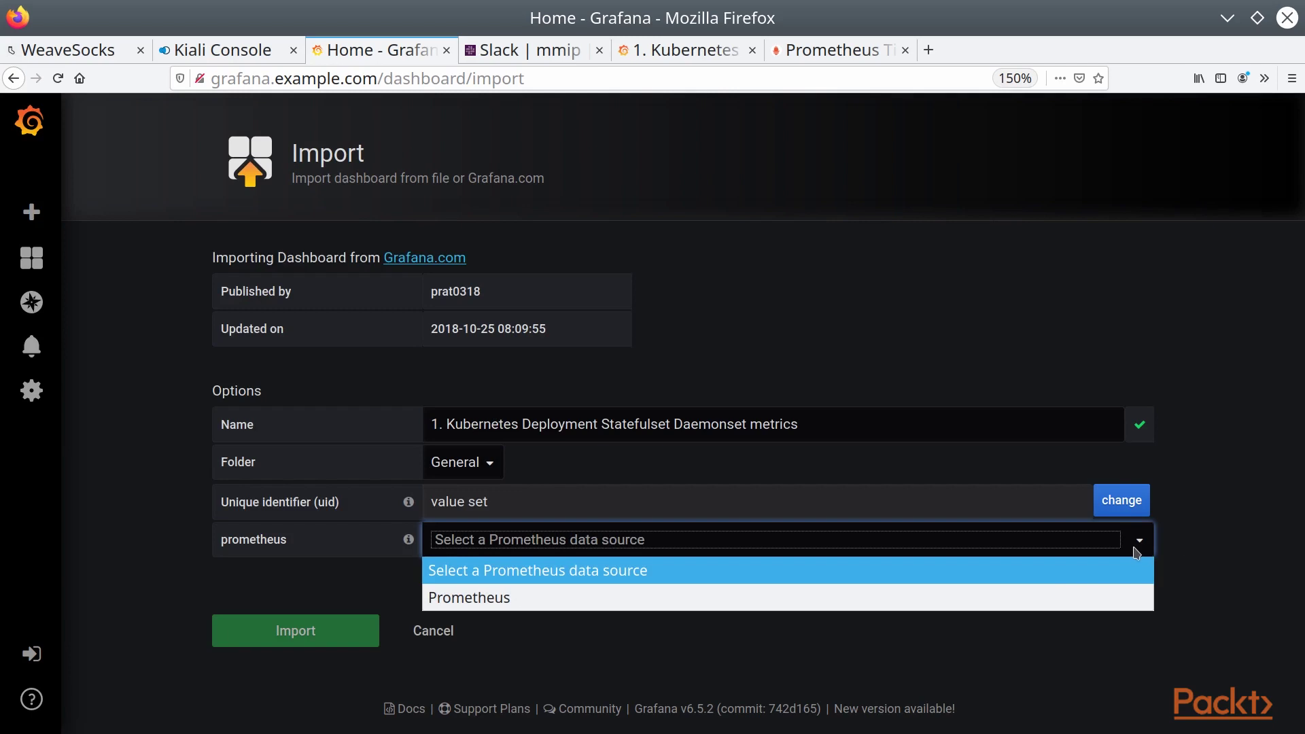
pyautogui.click(645, 599)
pyautogui.click(307, 632)
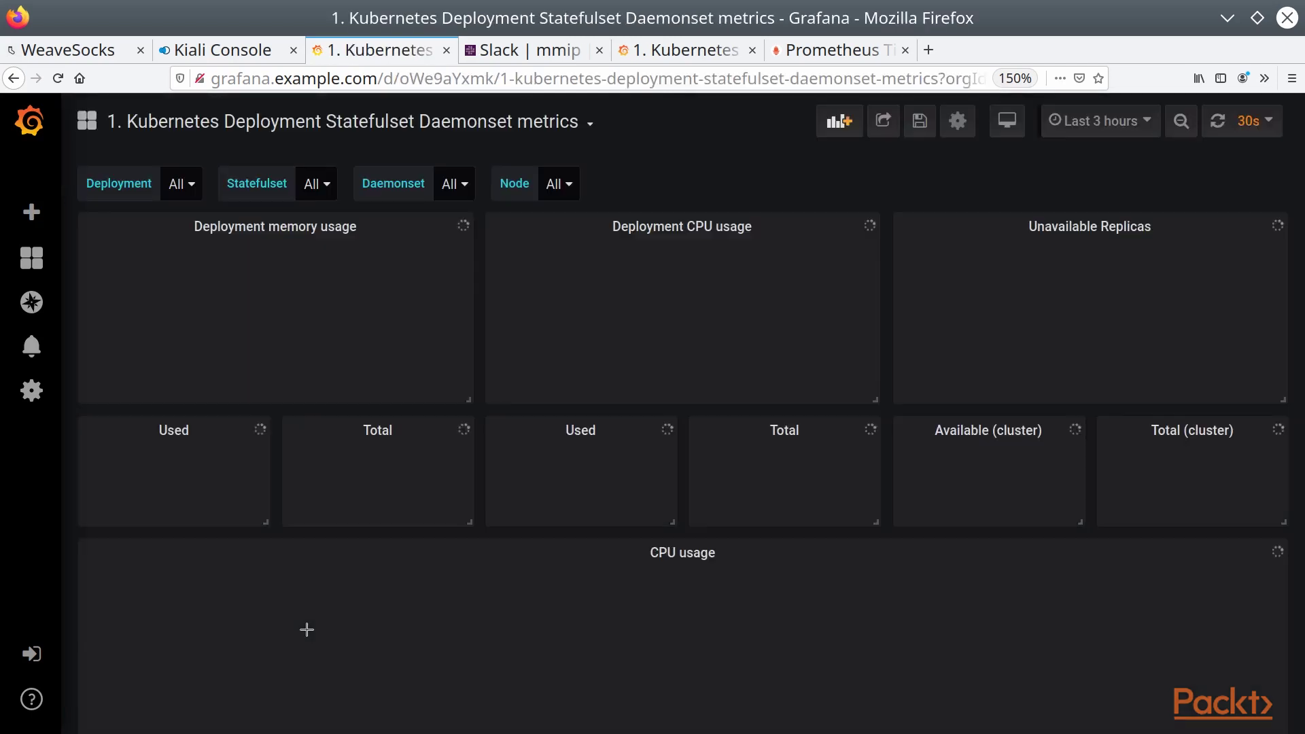
pyautogui.scroll(-5, 306, 629)
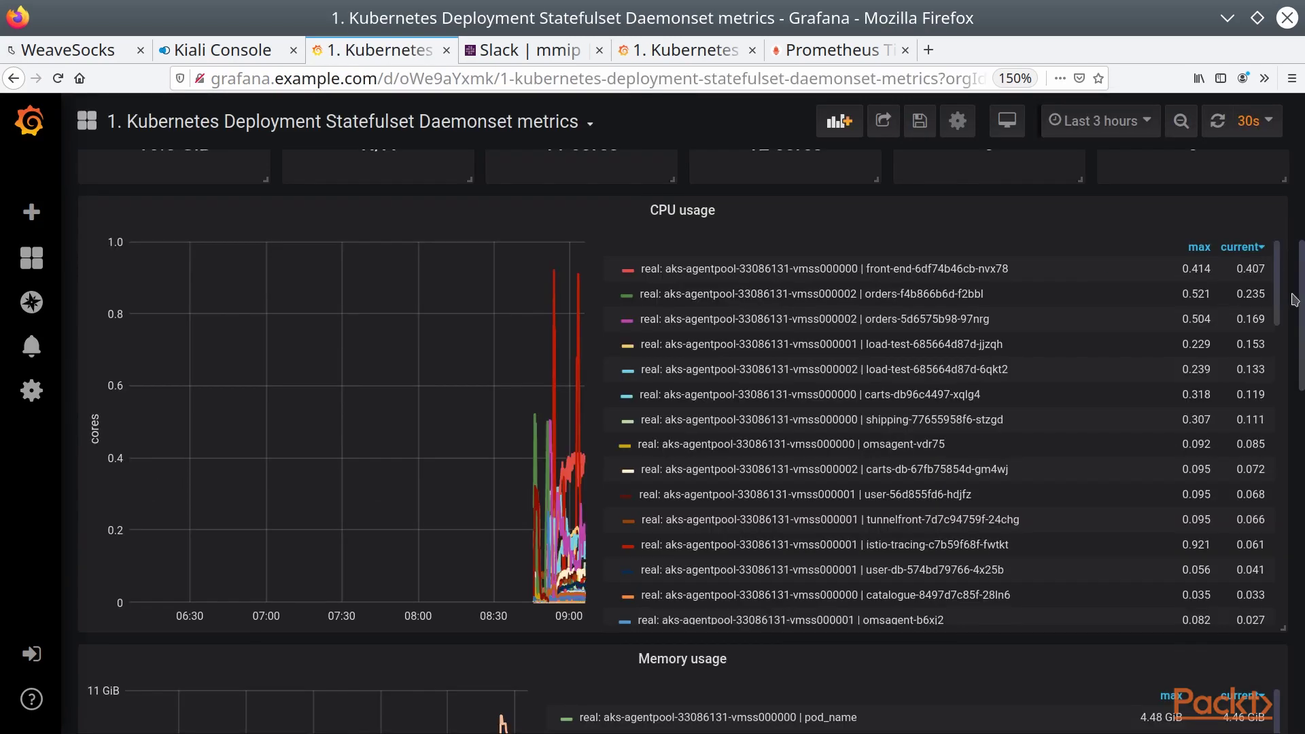
pyautogui.scroll(-8, 1295, 302)
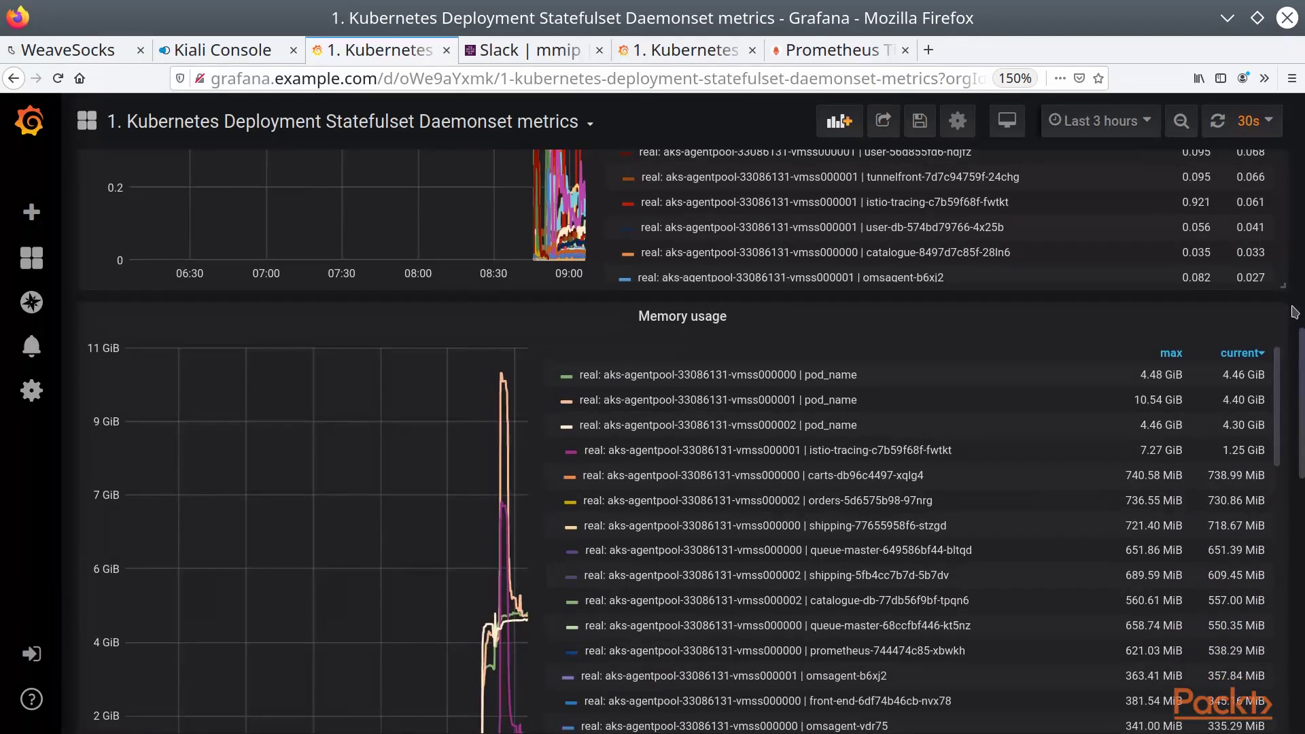
pyautogui.scroll(-13, 1295, 313)
pyautogui.scroll(13, 1297, 313)
pyautogui.scroll(1, 1299, 312)
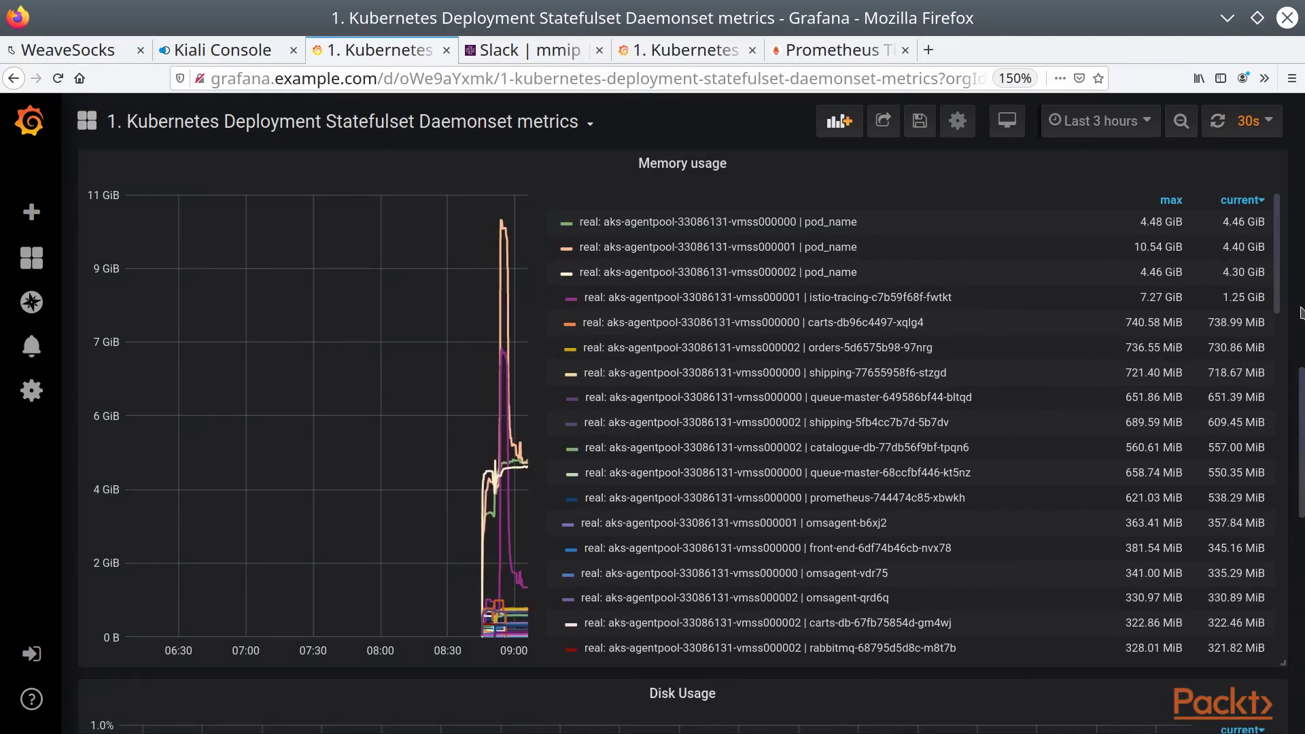
# Step: Isolate the orders-5d6575b98-97nrg CPU series and the kube-proxy-nzsx2 network I/O series
pyautogui.scroll(10, 1298, 305)
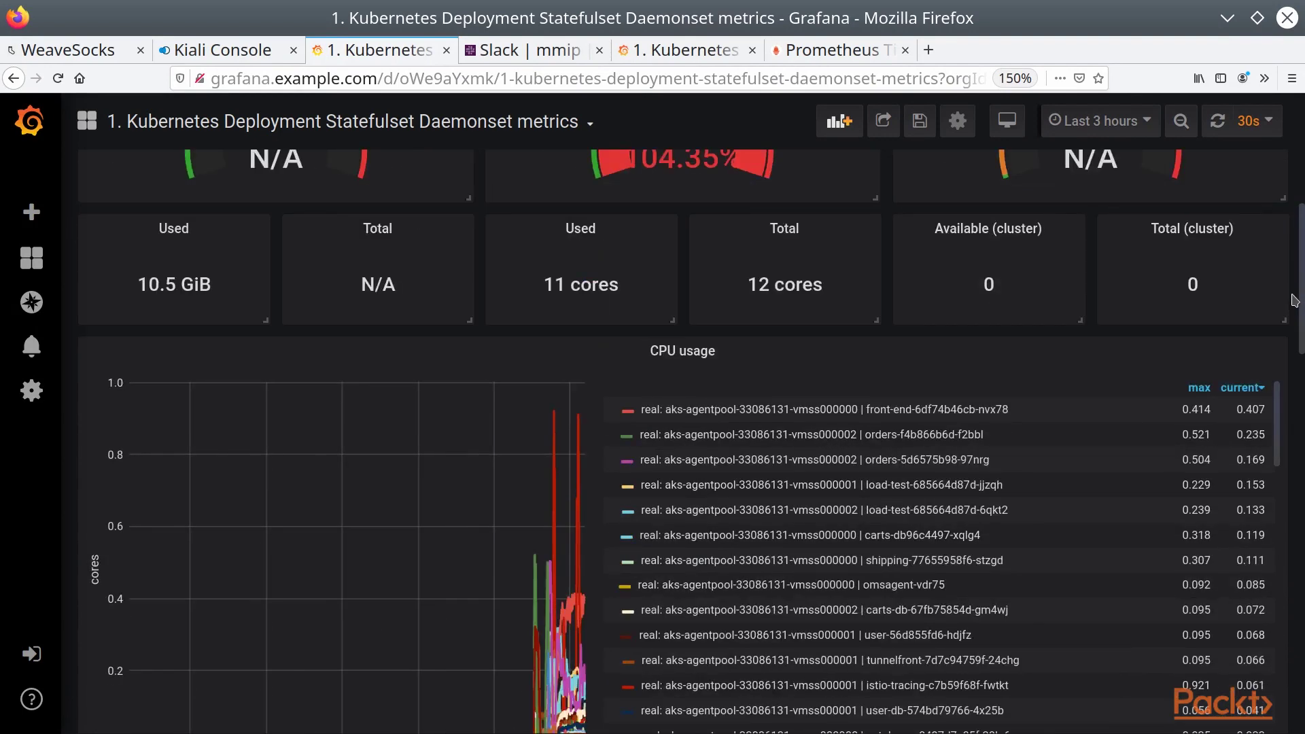
pyautogui.click(749, 462)
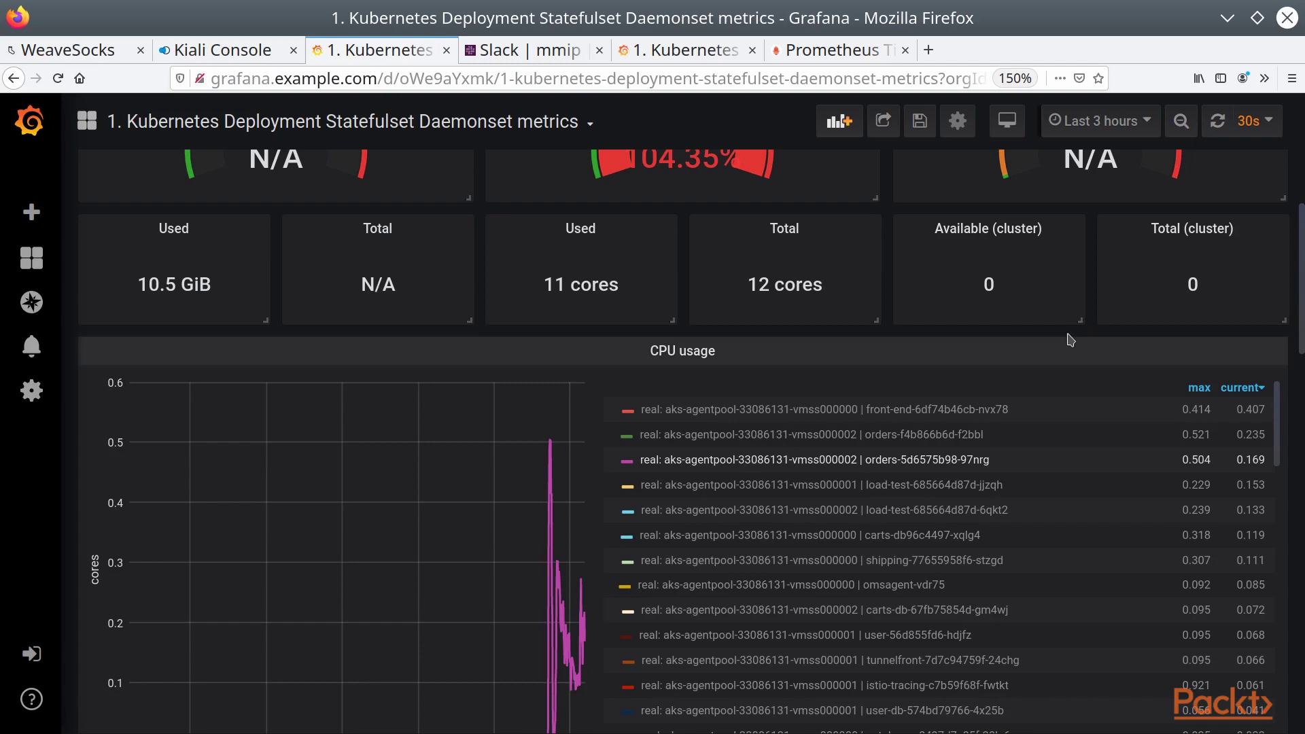
pyautogui.scroll(-10, 1298, 340)
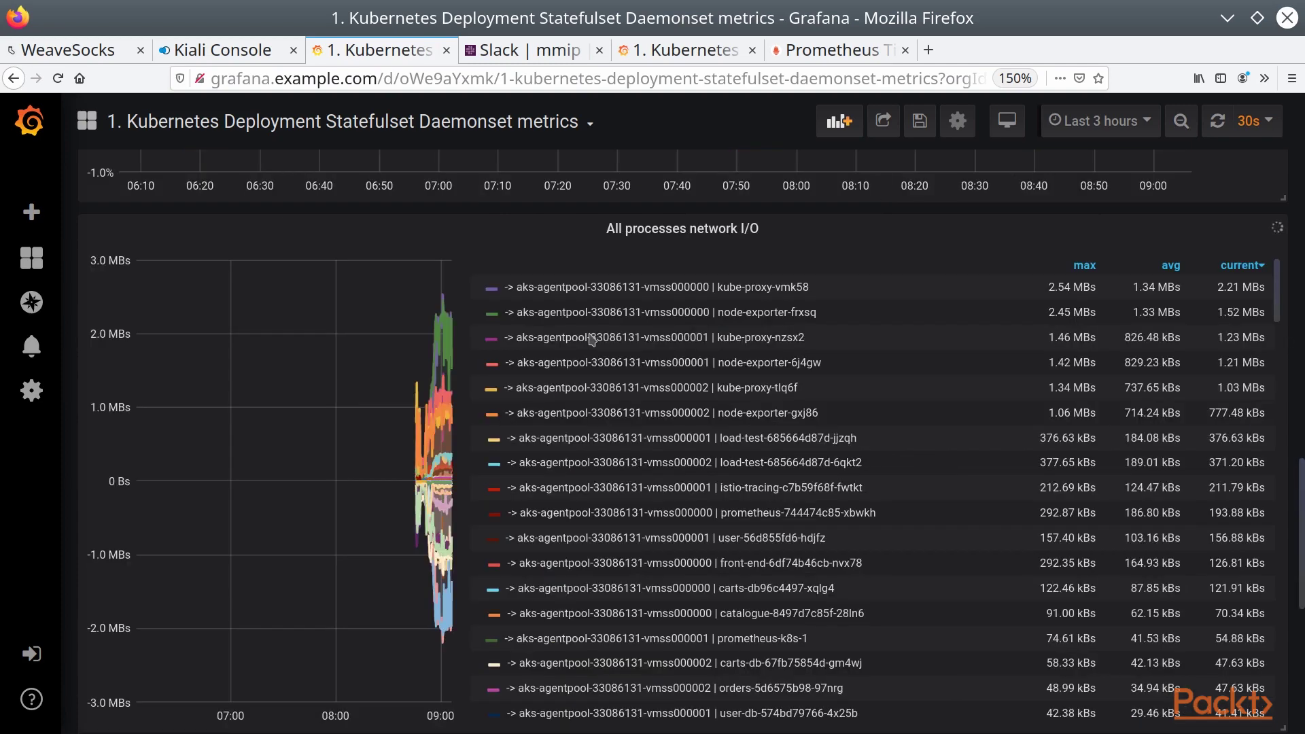
pyautogui.click(588, 338)
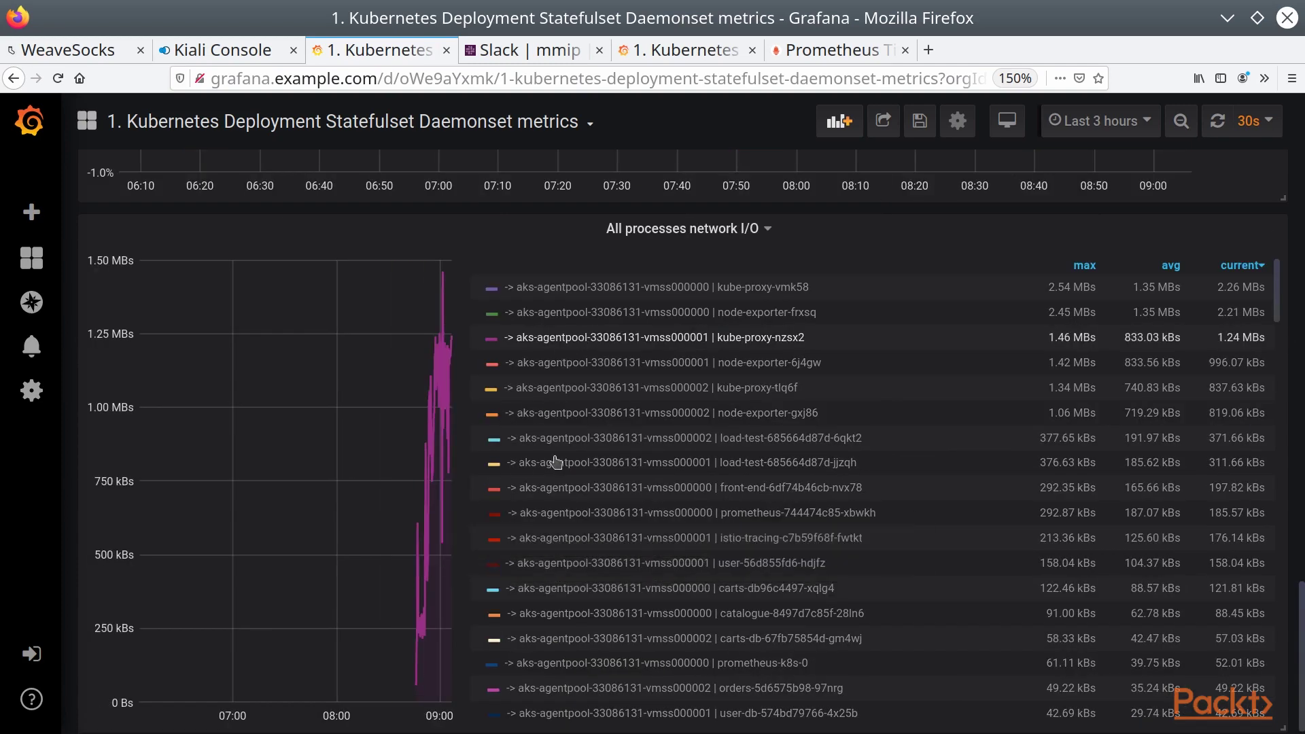
# Step: Set the dashboard time range to Last 15 minutes and return to the top
pyautogui.click(1096, 121)
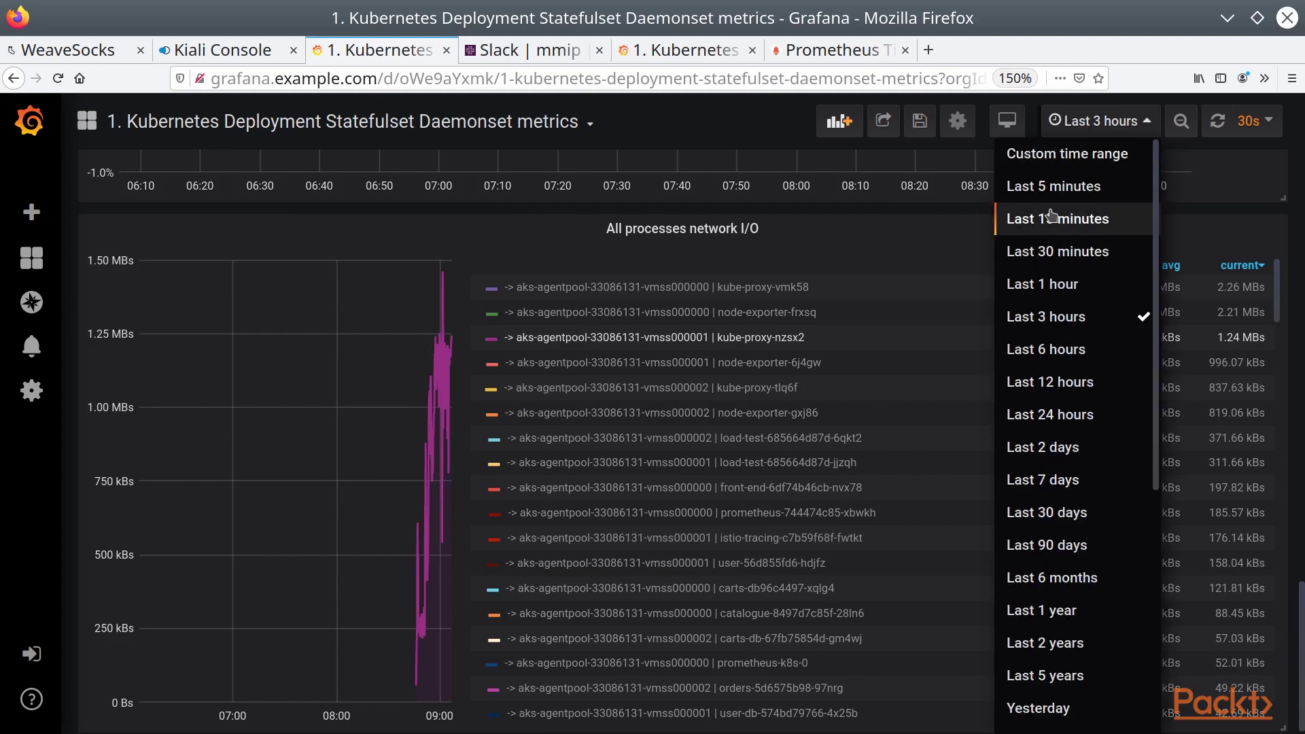
pyautogui.click(1069, 220)
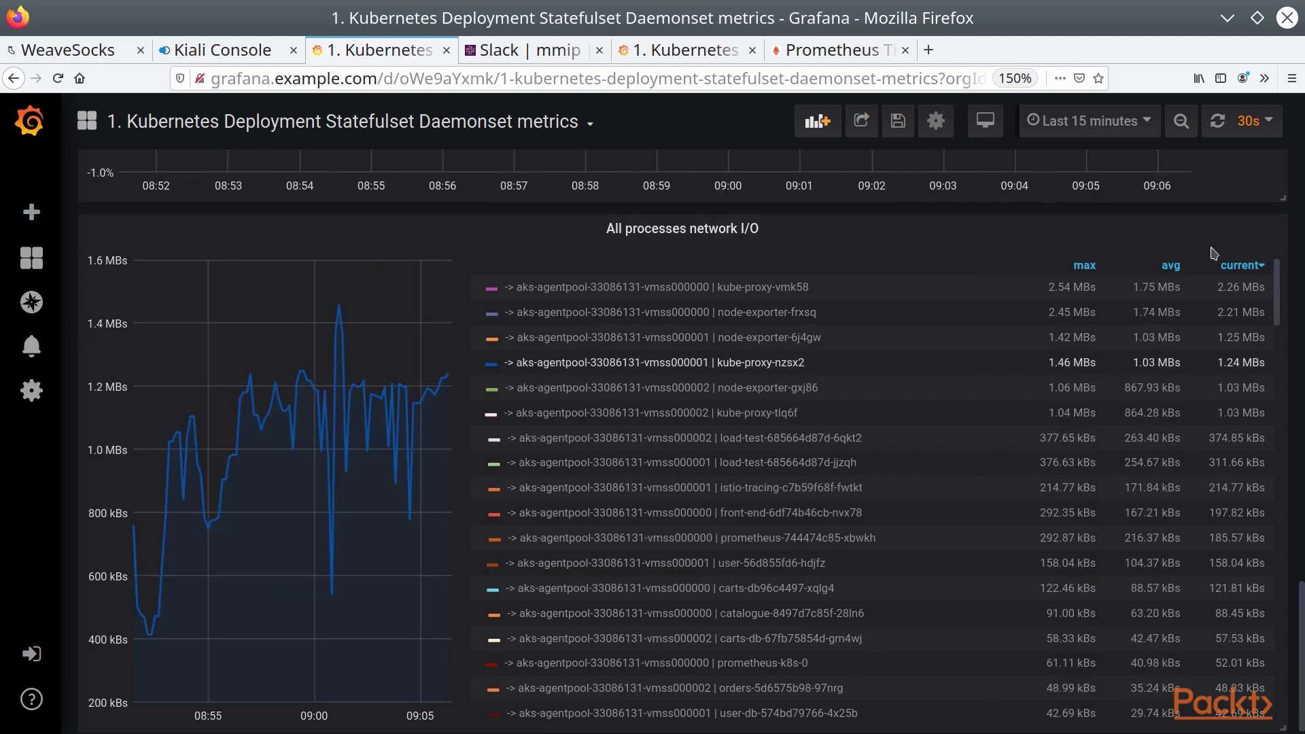
pyautogui.scroll(1, 1298, 291)
pyautogui.scroll(15, 1298, 291)
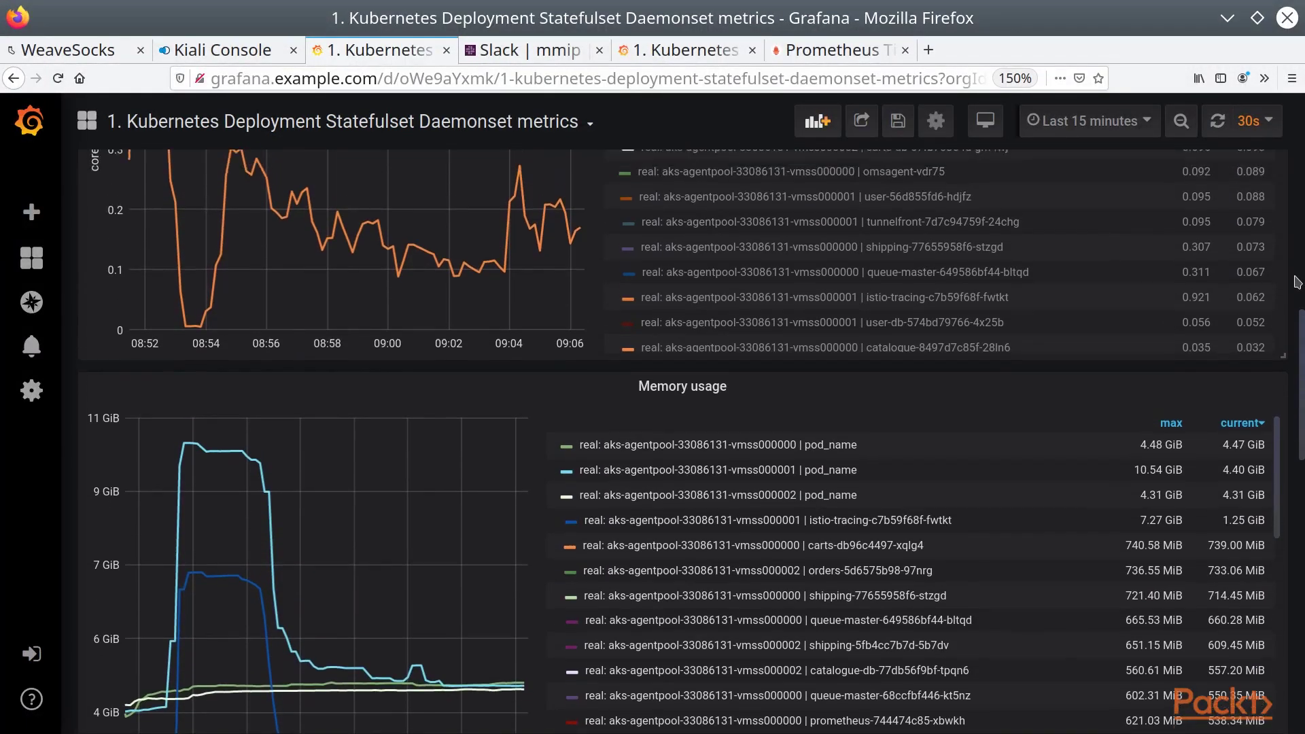
pyautogui.scroll(10, 1297, 284)
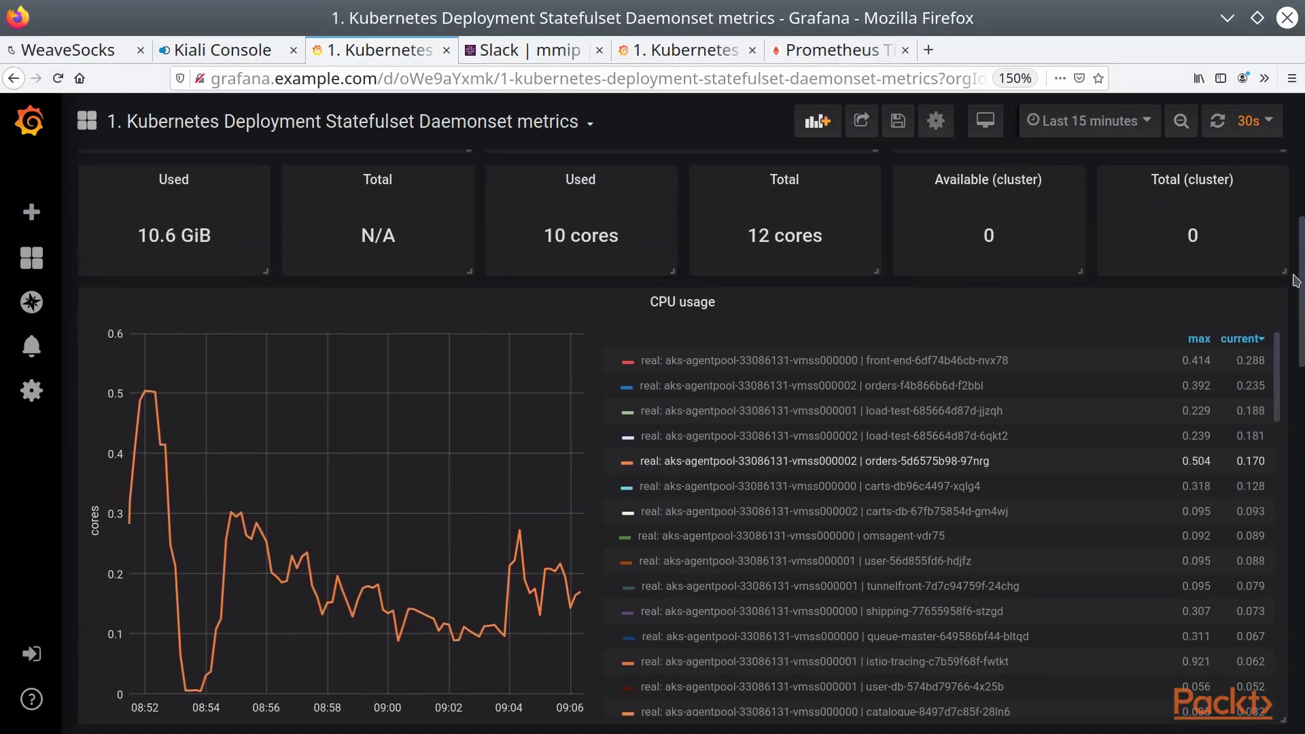
pyautogui.scroll(5, 1295, 279)
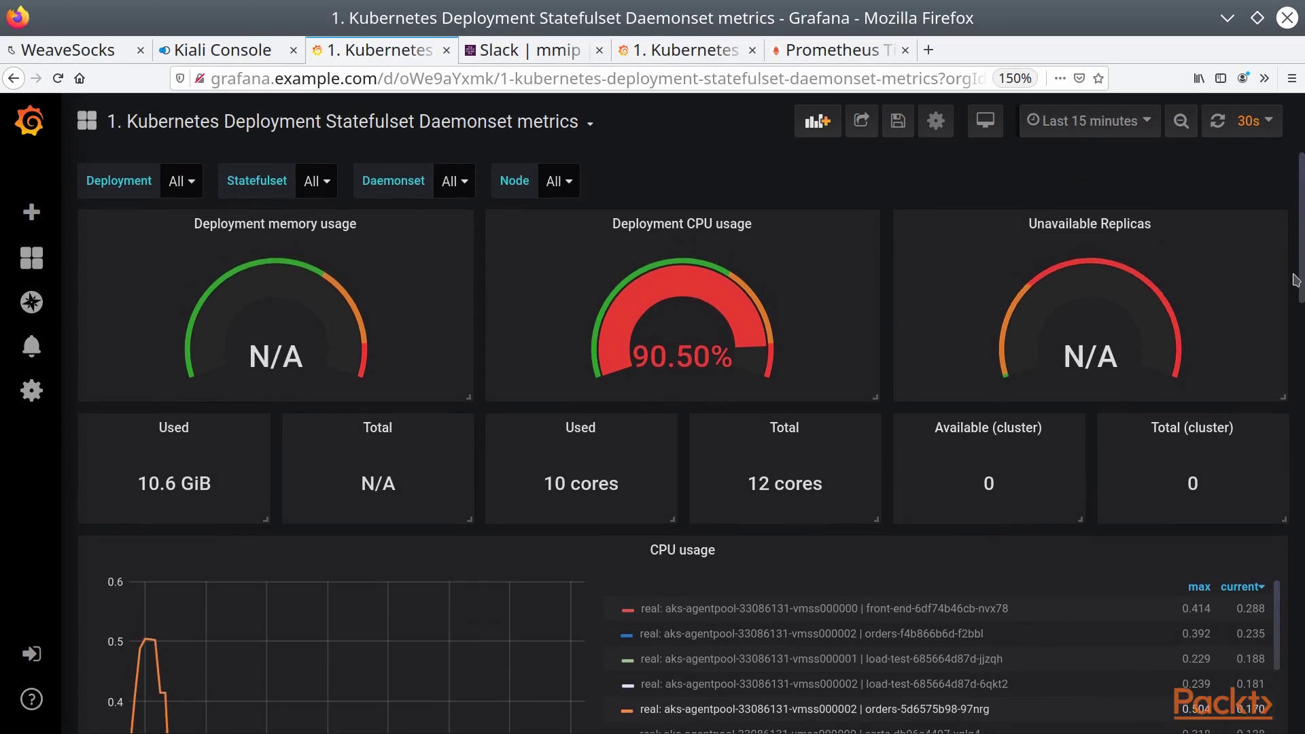
# Step: Back in the 'kube' results, open '10 Project/NameSpace Based on Memory' and copy its ID 10551
pyautogui.click(684, 50)
pyautogui.click(13, 79)
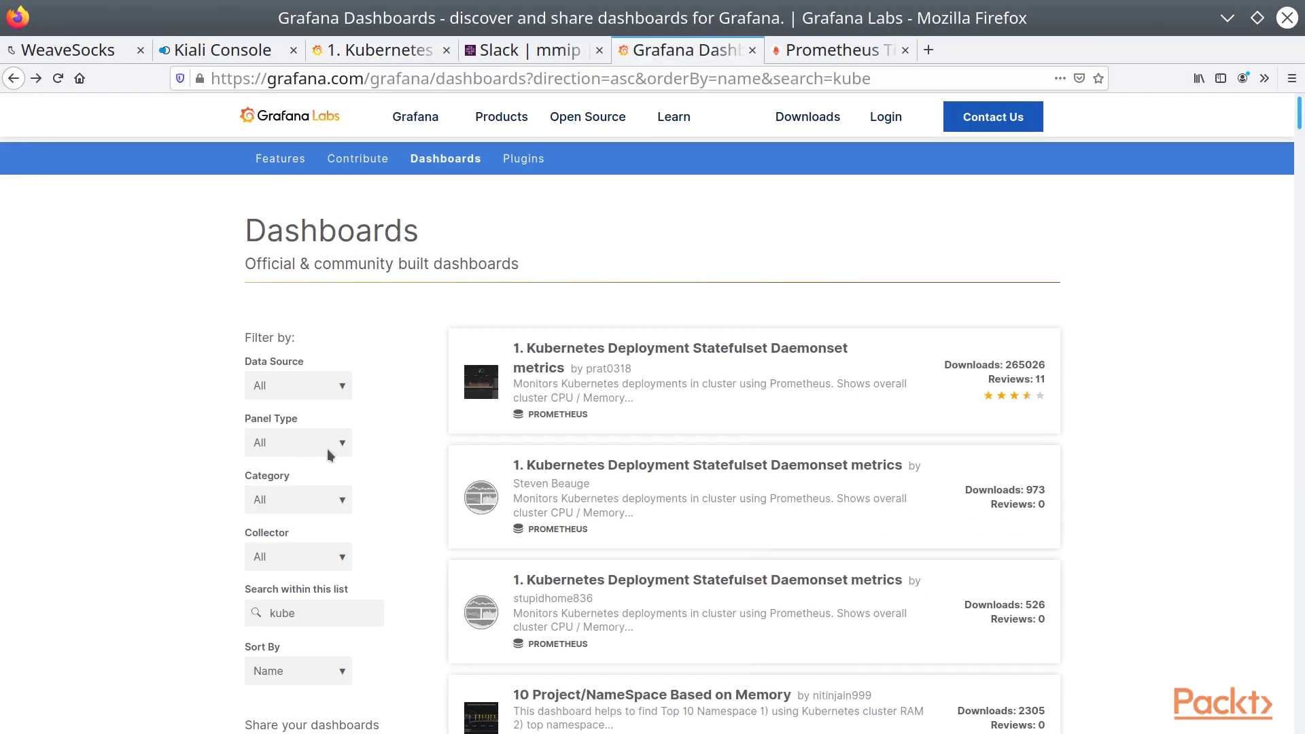
pyautogui.scroll(-4, 402, 450)
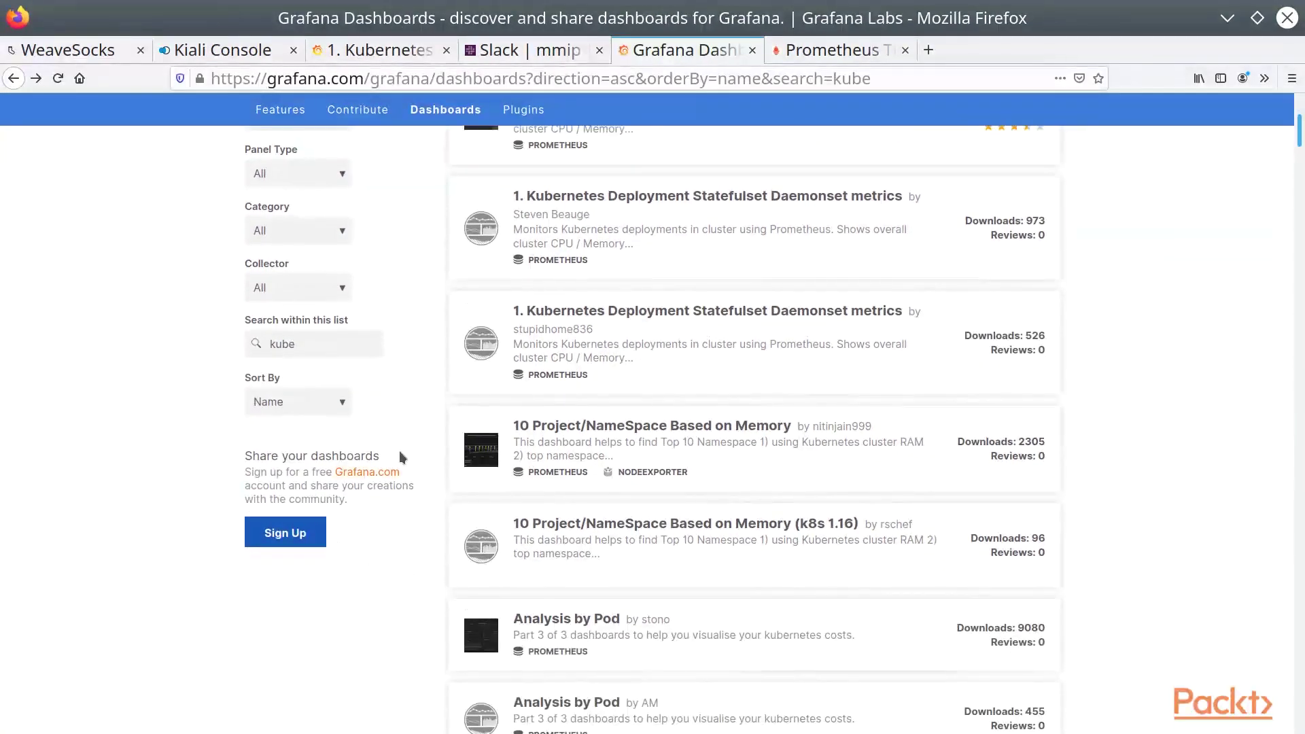
pyautogui.scroll(-2, 399, 451)
pyautogui.click(626, 210)
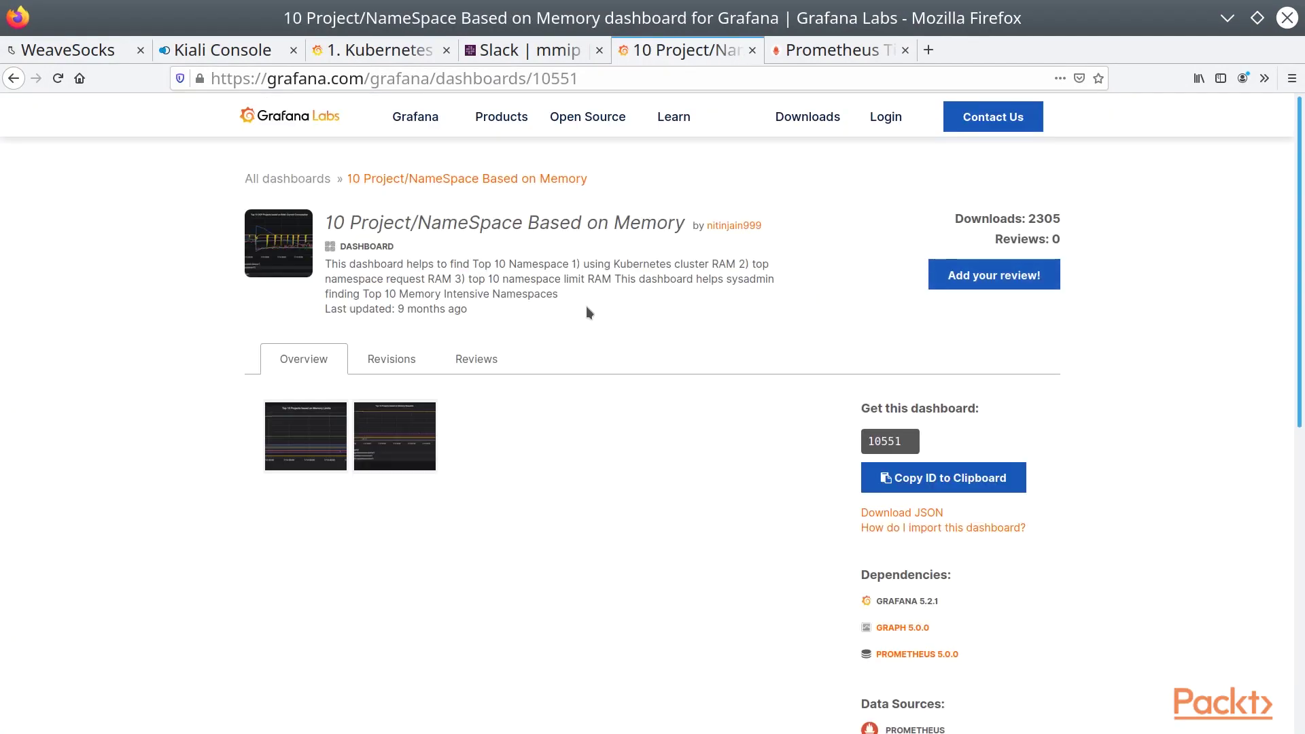
pyautogui.click(943, 477)
# Step: Go to Dashboards > Manage, saving the Kubernetes dashboard's pending changes
pyautogui.click(379, 50)
pyautogui.moveTo(40, 258)
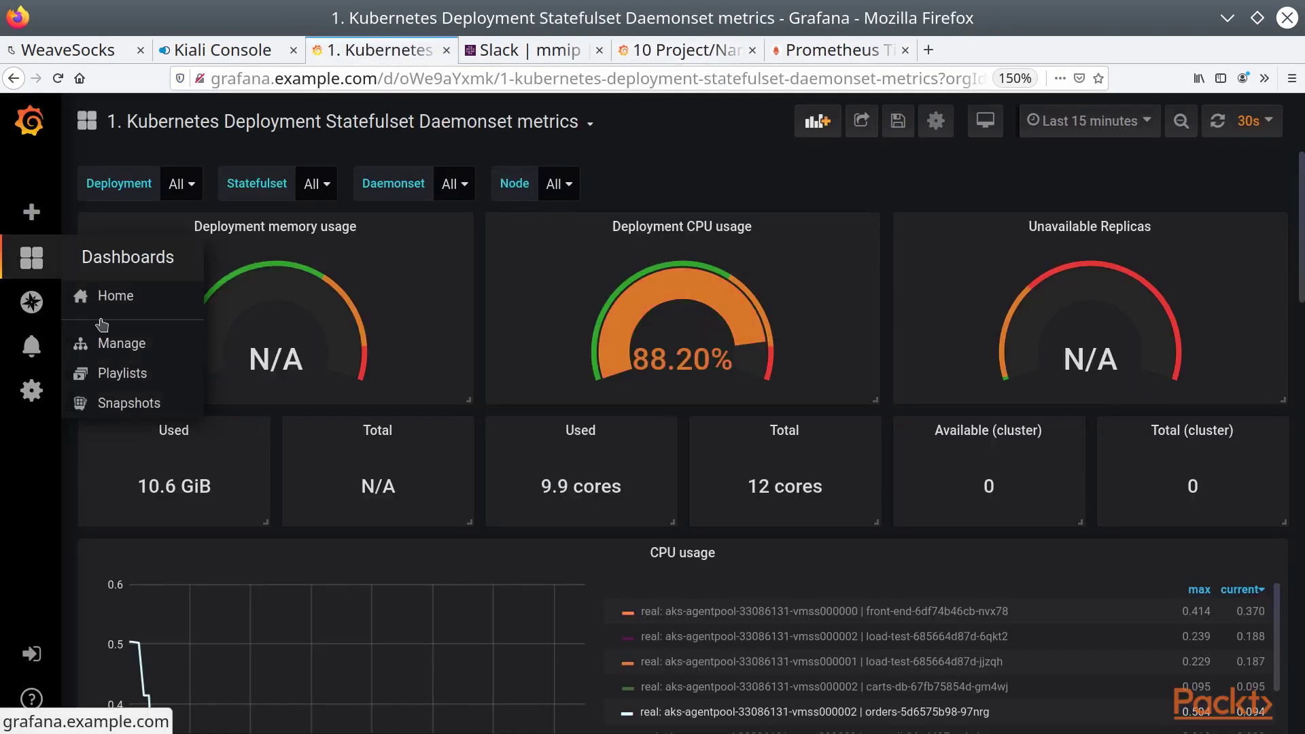
pyautogui.click(112, 345)
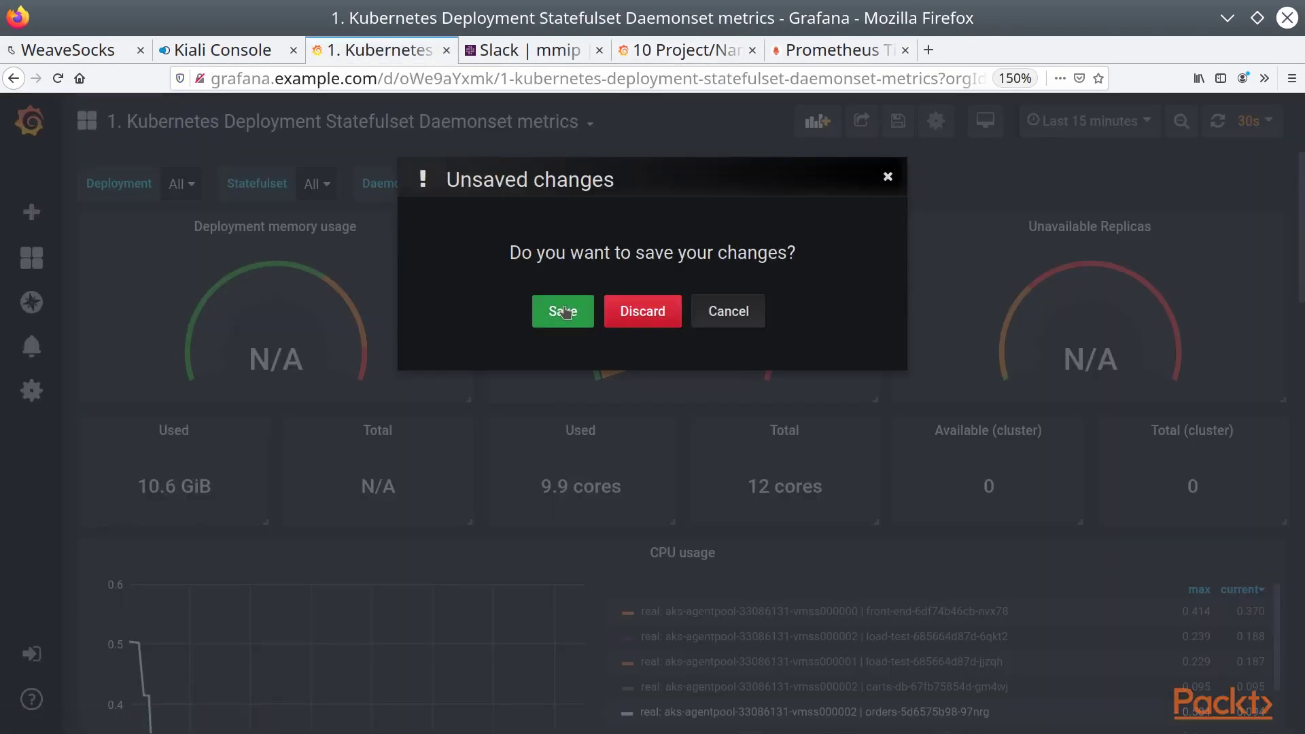
pyautogui.click(642, 311)
# Step: Import Grafana.com dashboard 10551 with Prometheus as its data source
pyautogui.click(1115, 304)
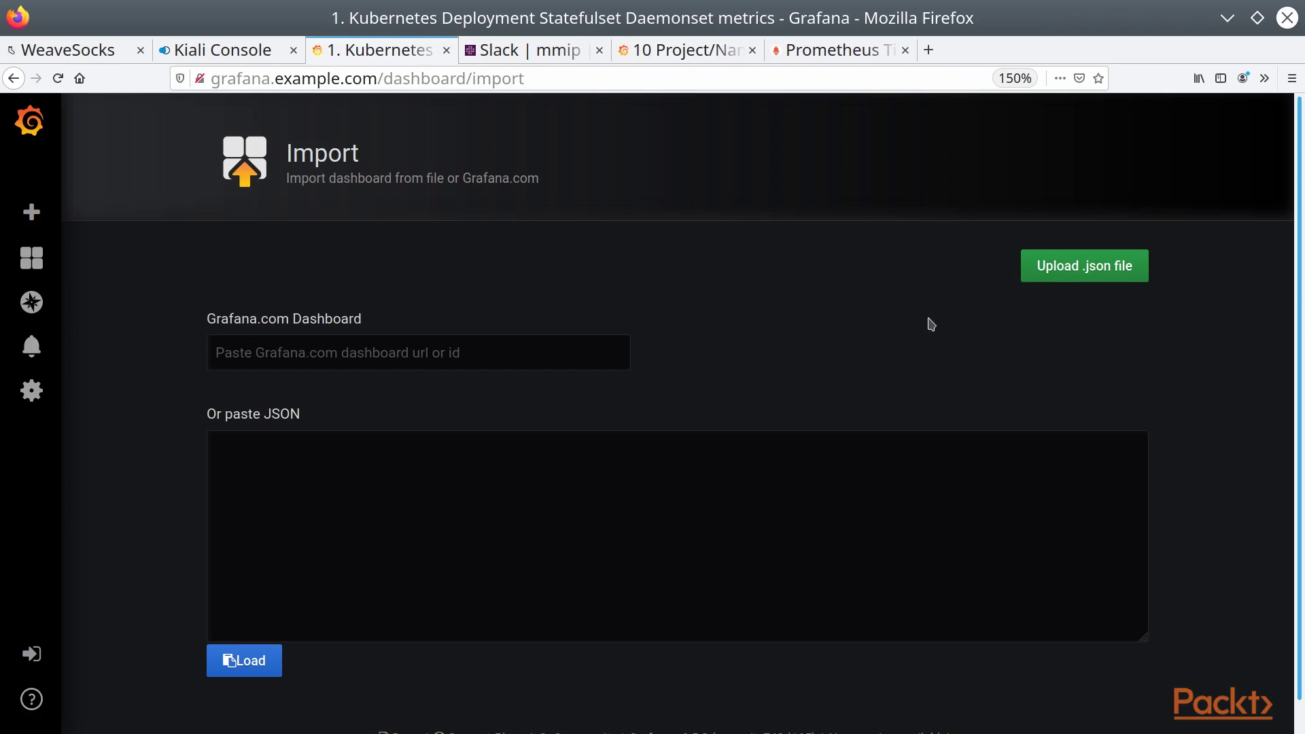
pyautogui.click(423, 340)
pyautogui.hotkey('ctrl', 'v')
pyautogui.click(272, 660)
pyautogui.click(476, 539)
pyautogui.click(435, 585)
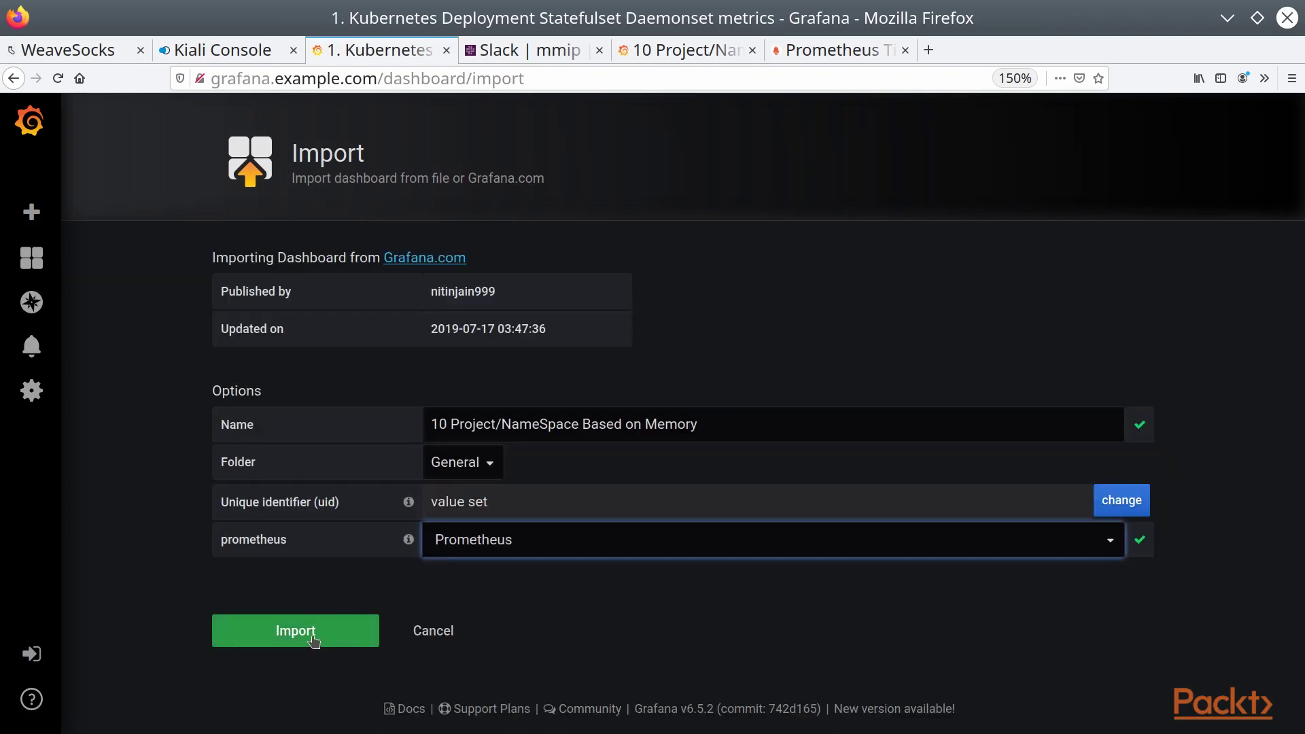
pyautogui.click(309, 631)
# Step: Set the memory dashboard to Last 30 minutes, glancing at Prometheus before returning
pyautogui.click(1103, 120)
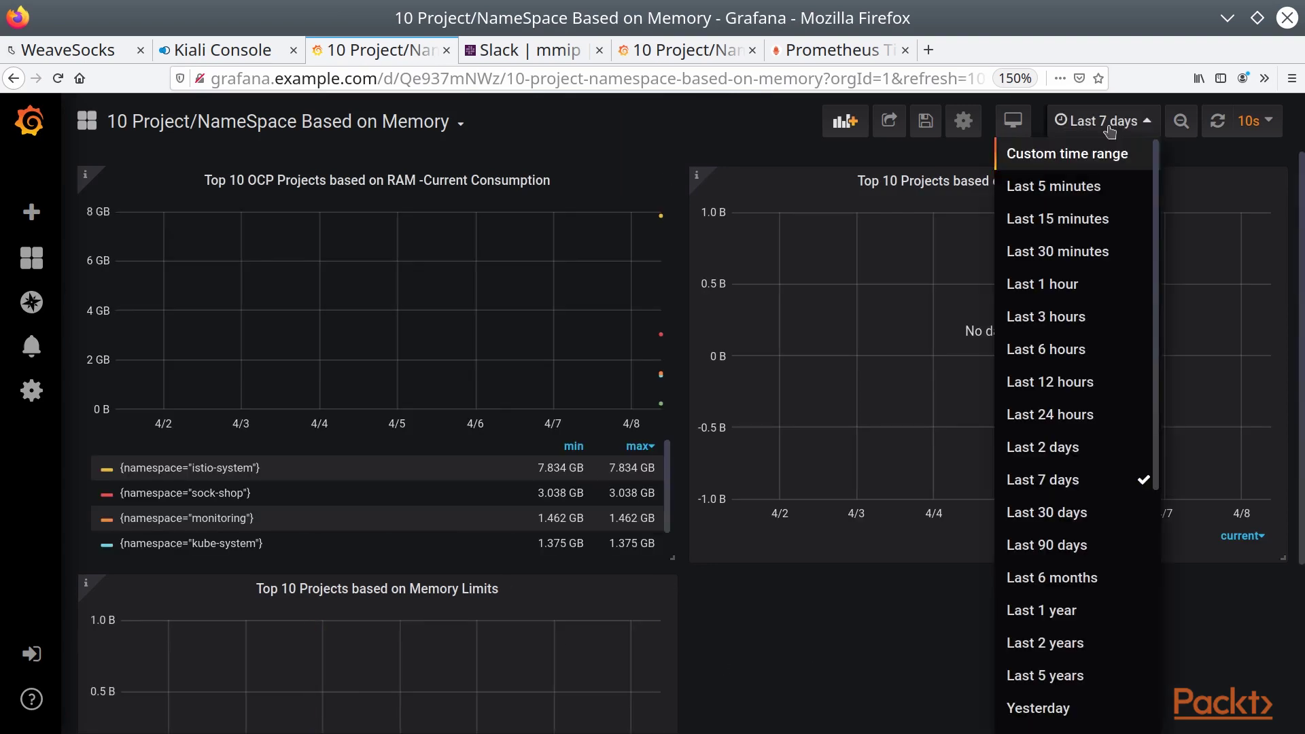
pyautogui.click(1043, 251)
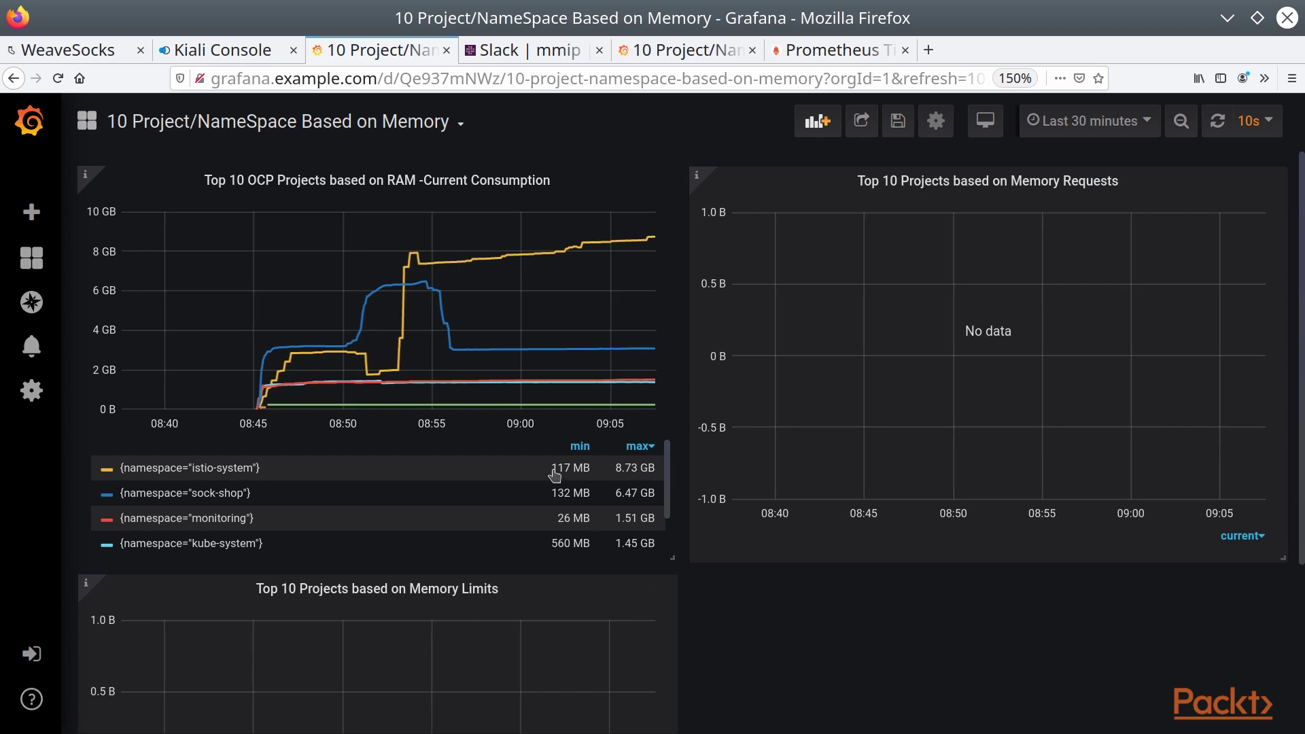
pyautogui.scroll(-2, 554, 479)
pyautogui.scroll(2, 445, 486)
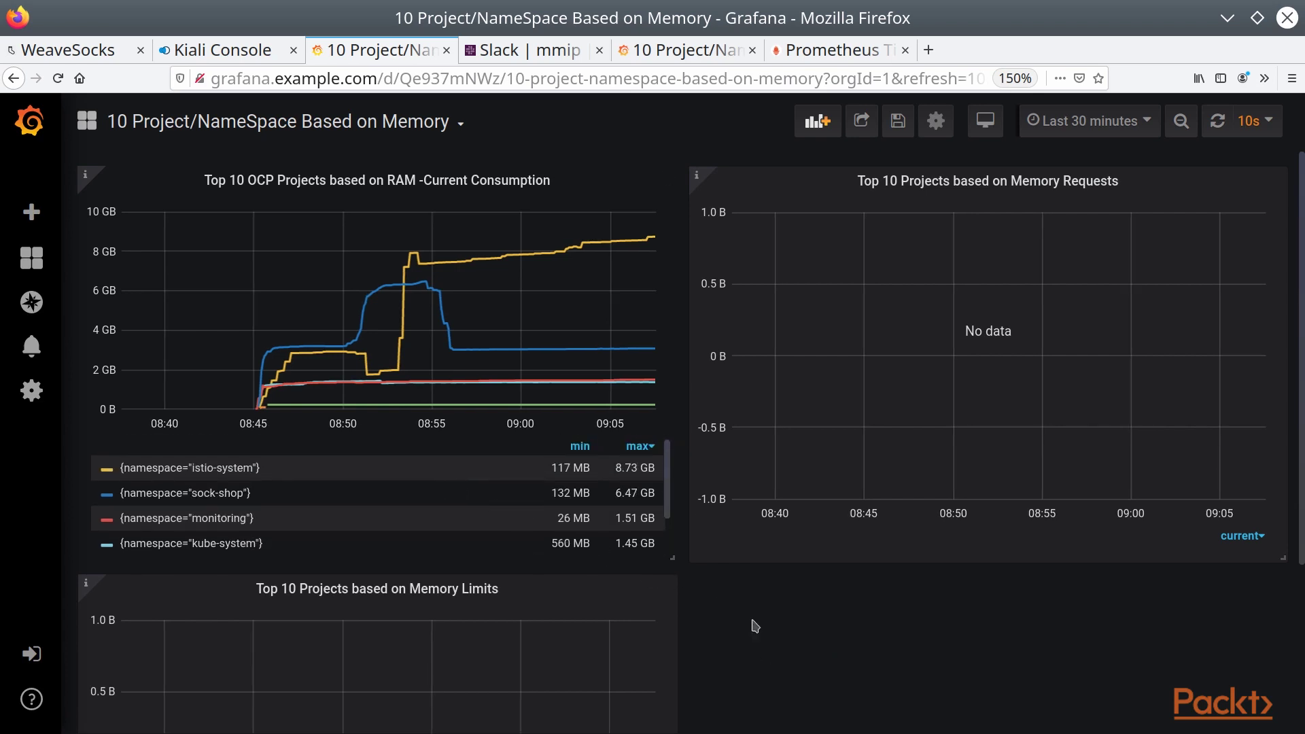
pyautogui.click(826, 52)
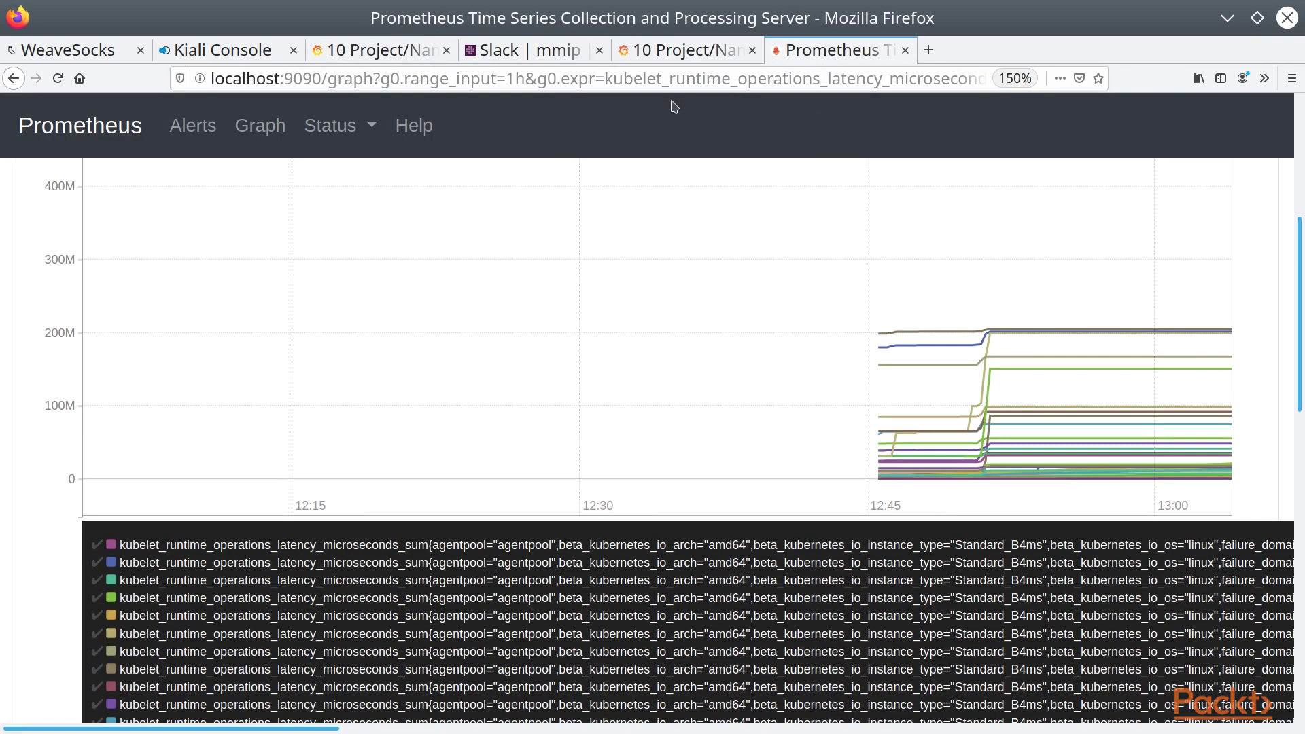
pyautogui.click(402, 55)
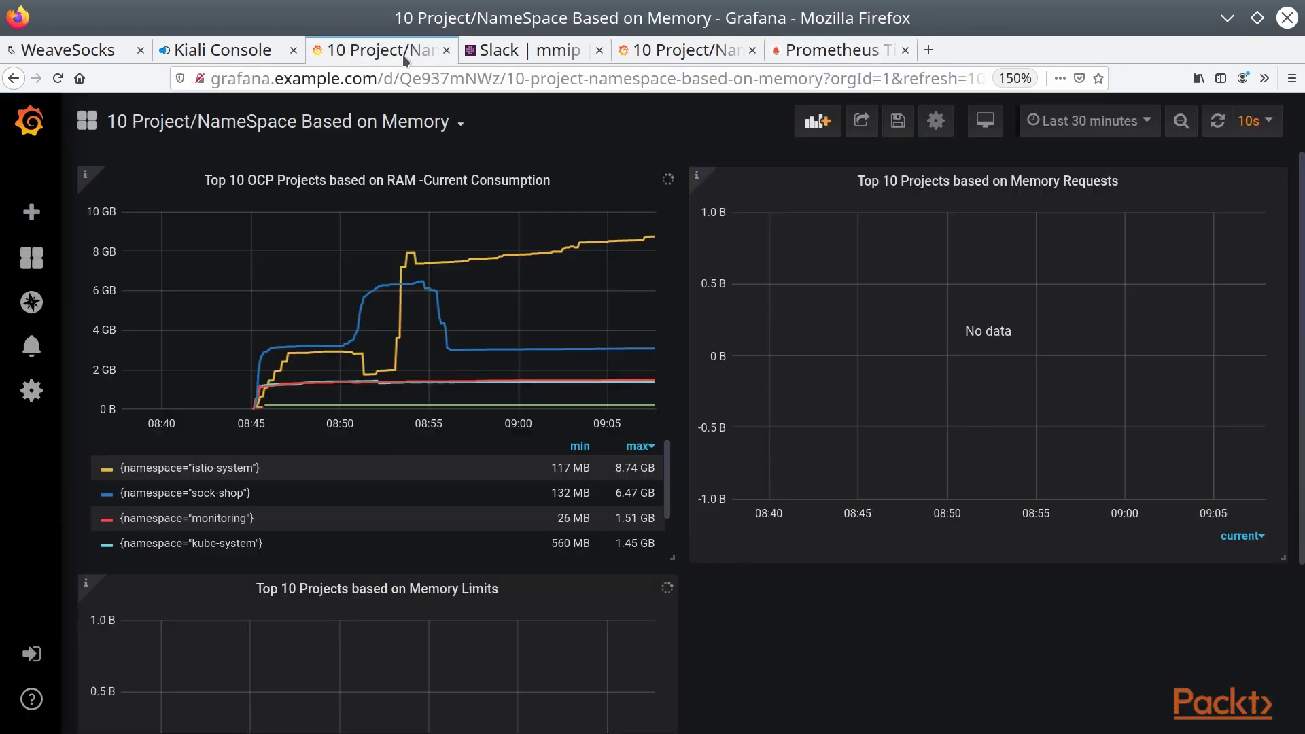
# Step: Start a new playlist named 'Default' from the Playlists page
pyautogui.moveTo(66, 272)
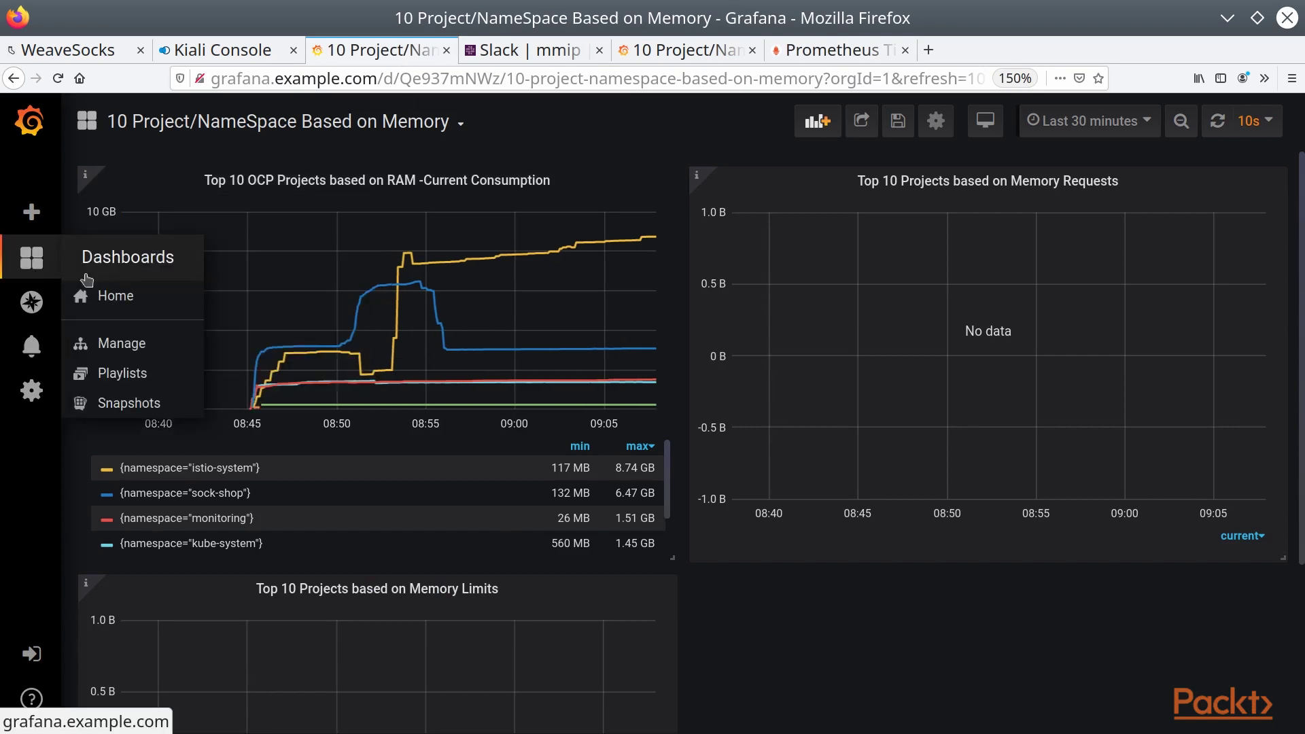
pyautogui.click(122, 374)
pyautogui.click(688, 391)
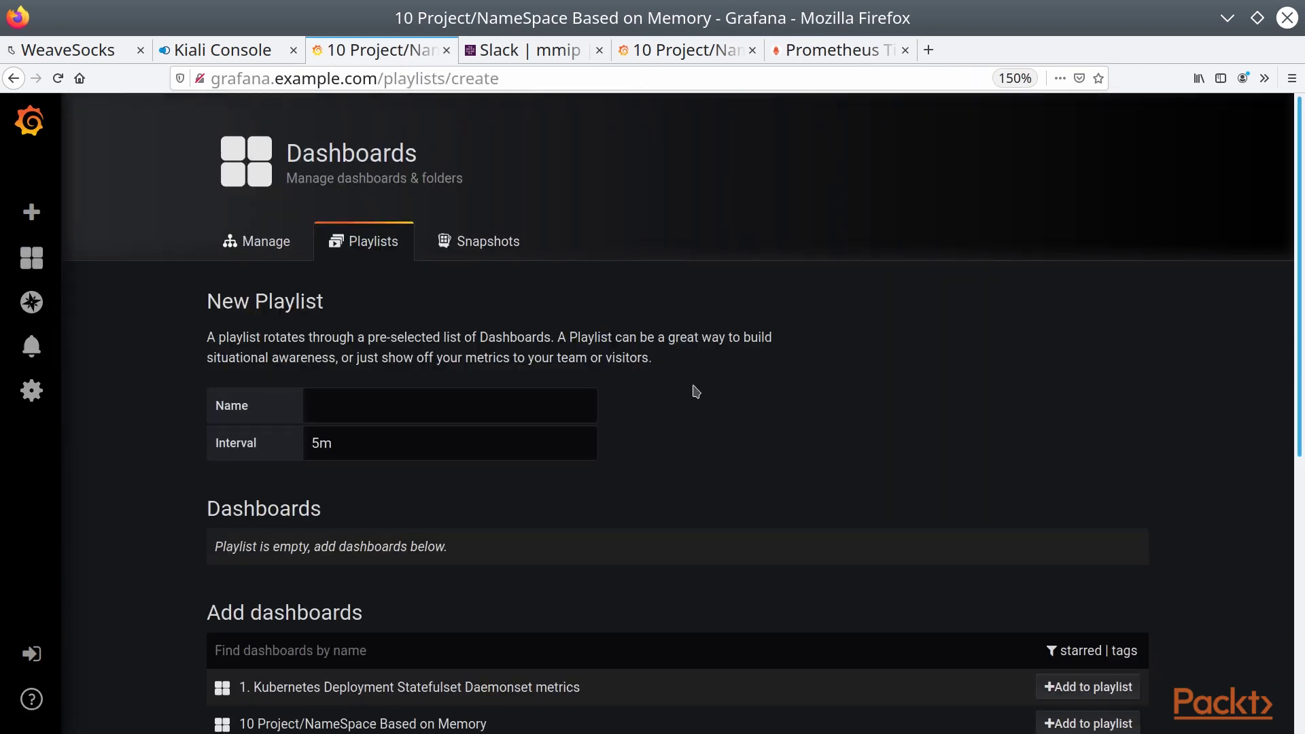
pyautogui.click(452, 409)
pyautogui.write('Default')
# Step: Add the Kubernetes metrics, Istio Citadel, 10 Project/NameSpace Based on Memory and Istio Service dashboards
pyautogui.scroll(-5, 616, 474)
pyautogui.click(1083, 346)
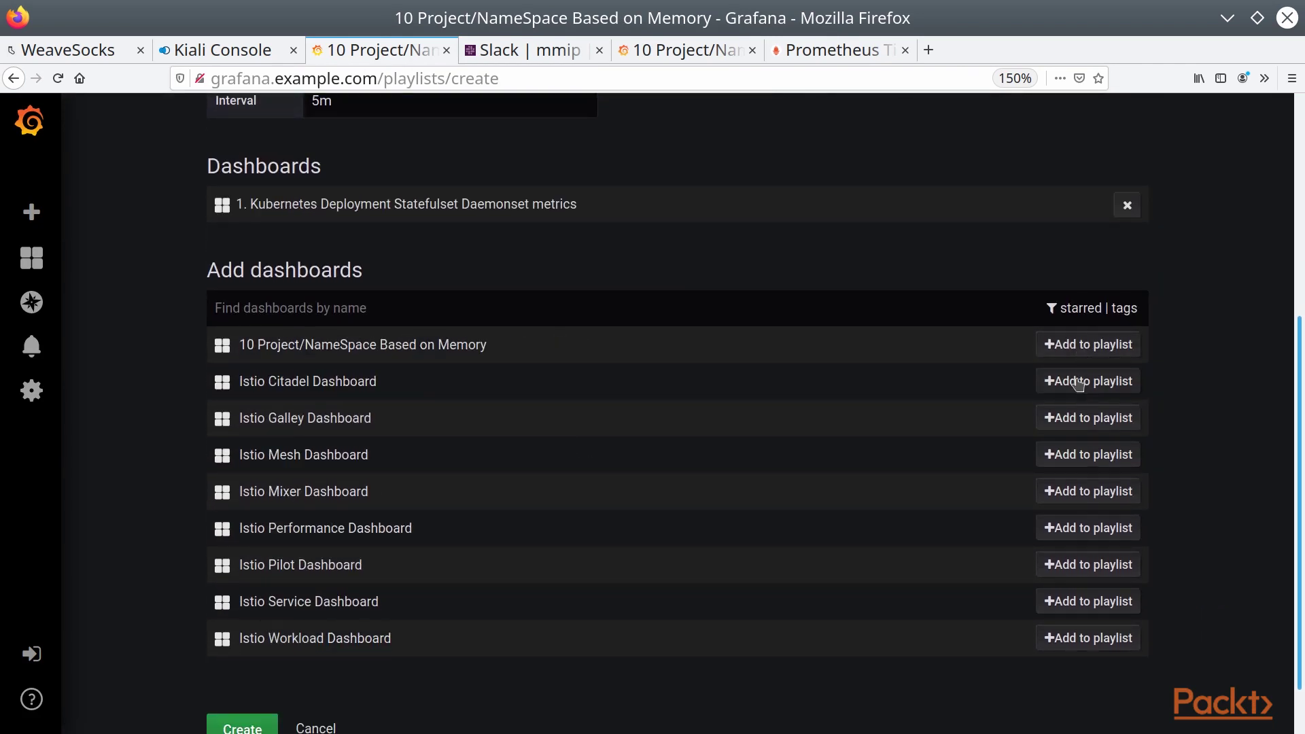
pyautogui.click(1079, 380)
pyautogui.click(1079, 381)
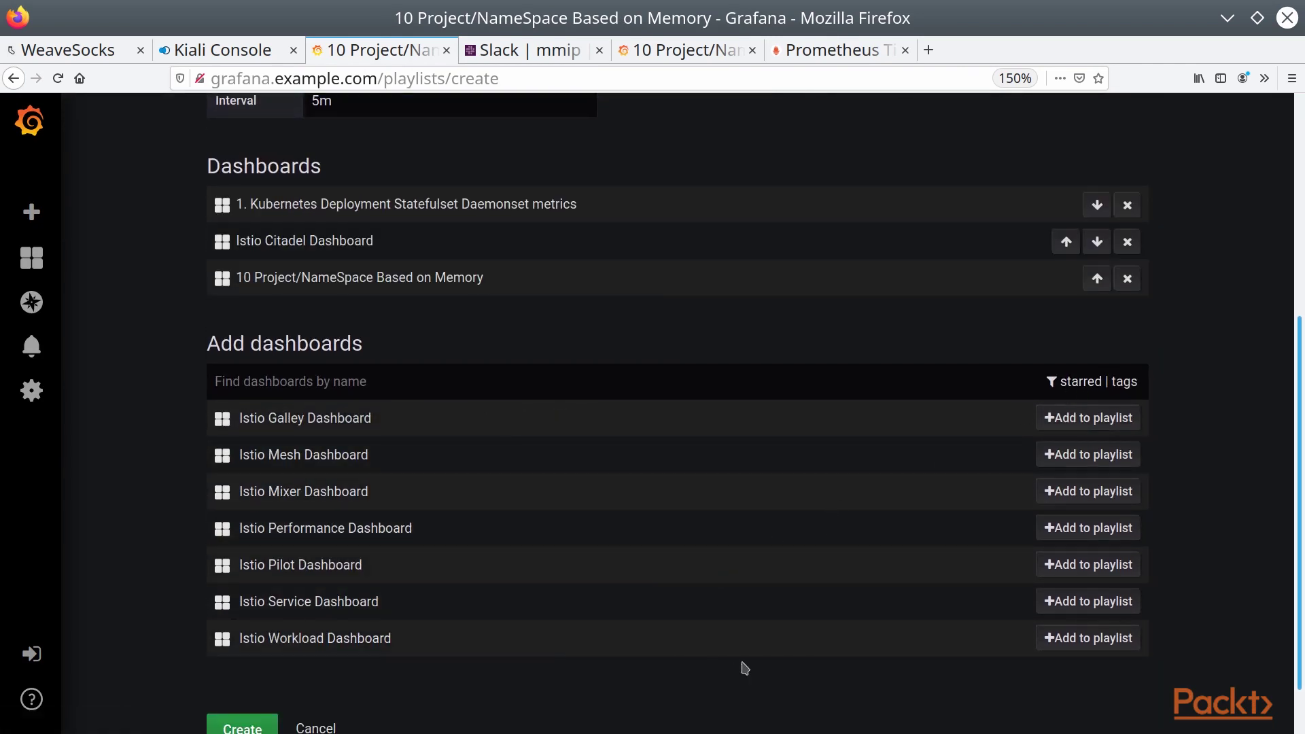
pyautogui.click(1113, 601)
# Step: Change the playlist interval from 5m to 30s
pyautogui.scroll(2, 551, 342)
pyautogui.scroll(2, 550, 341)
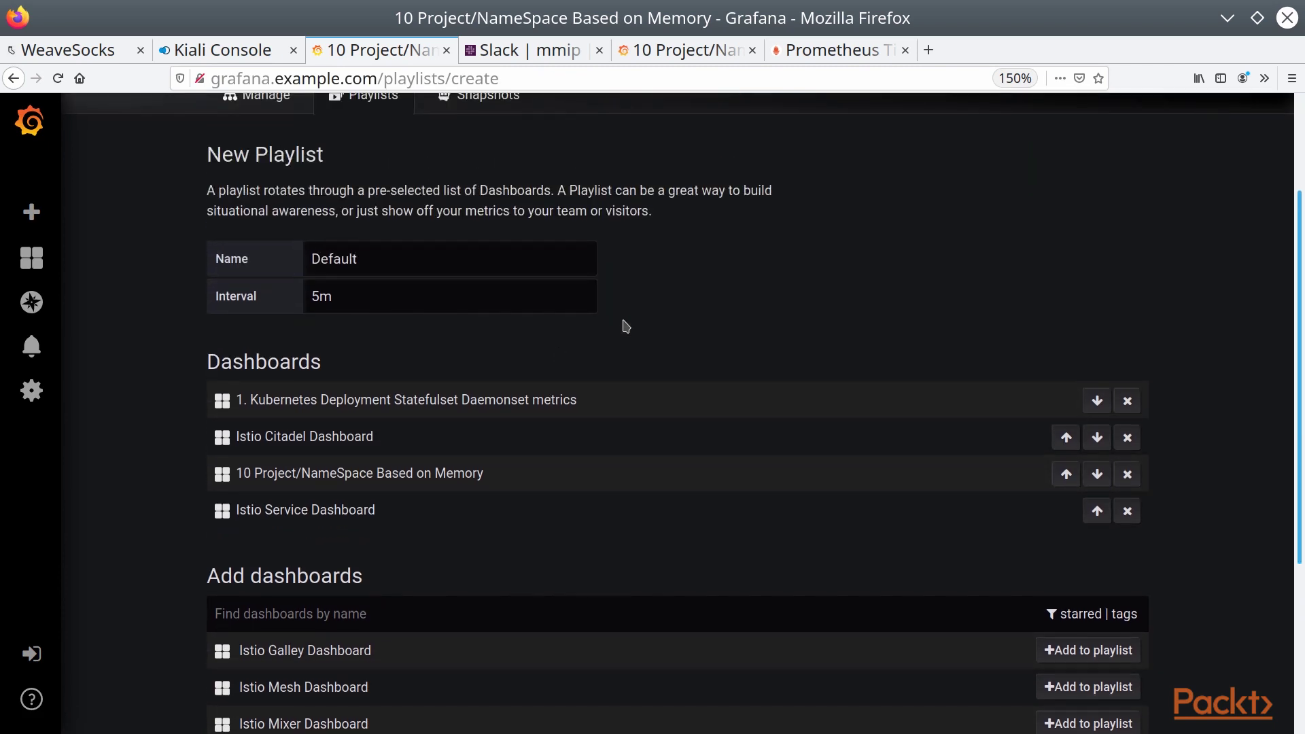
pyautogui.doubleClick(367, 296)
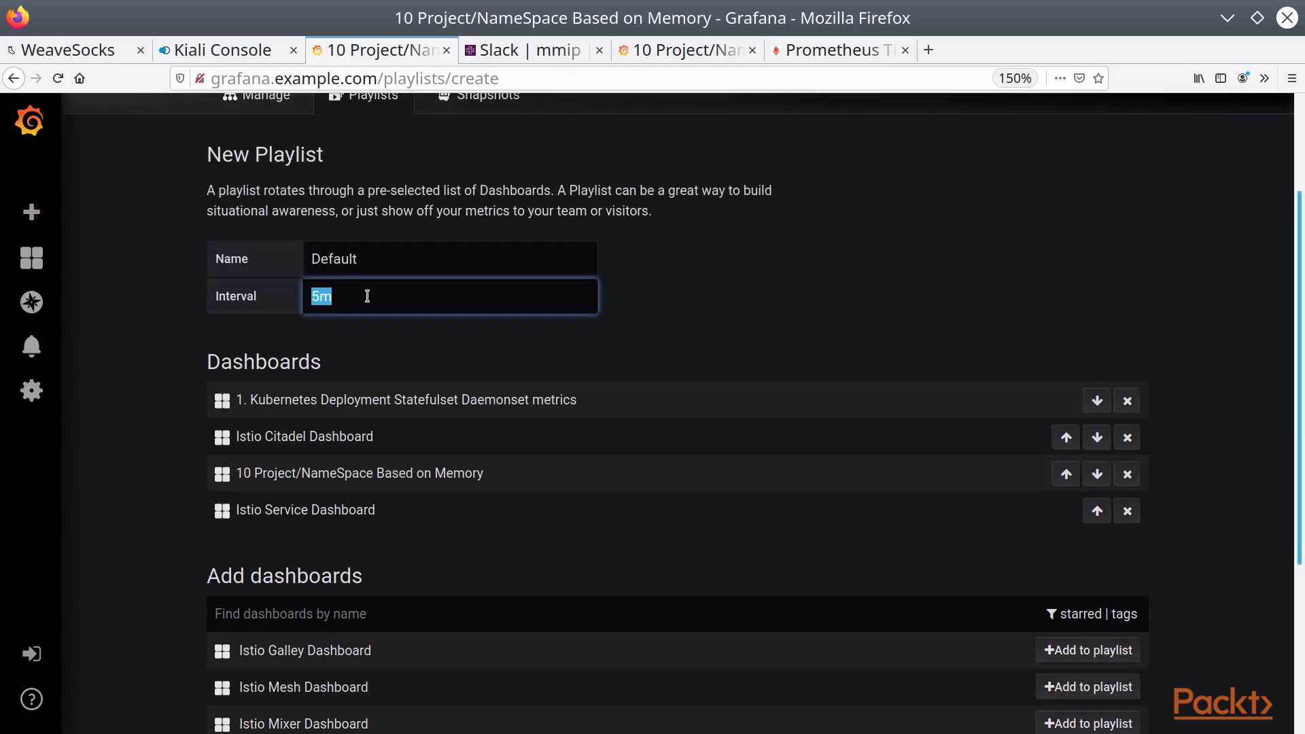
pyautogui.write('30s')
pyautogui.scroll(-1, 102, 427)
# Step: Save the Default playlist and start it in Normal mode
pyautogui.scroll(-5, 102, 427)
pyautogui.click(250, 677)
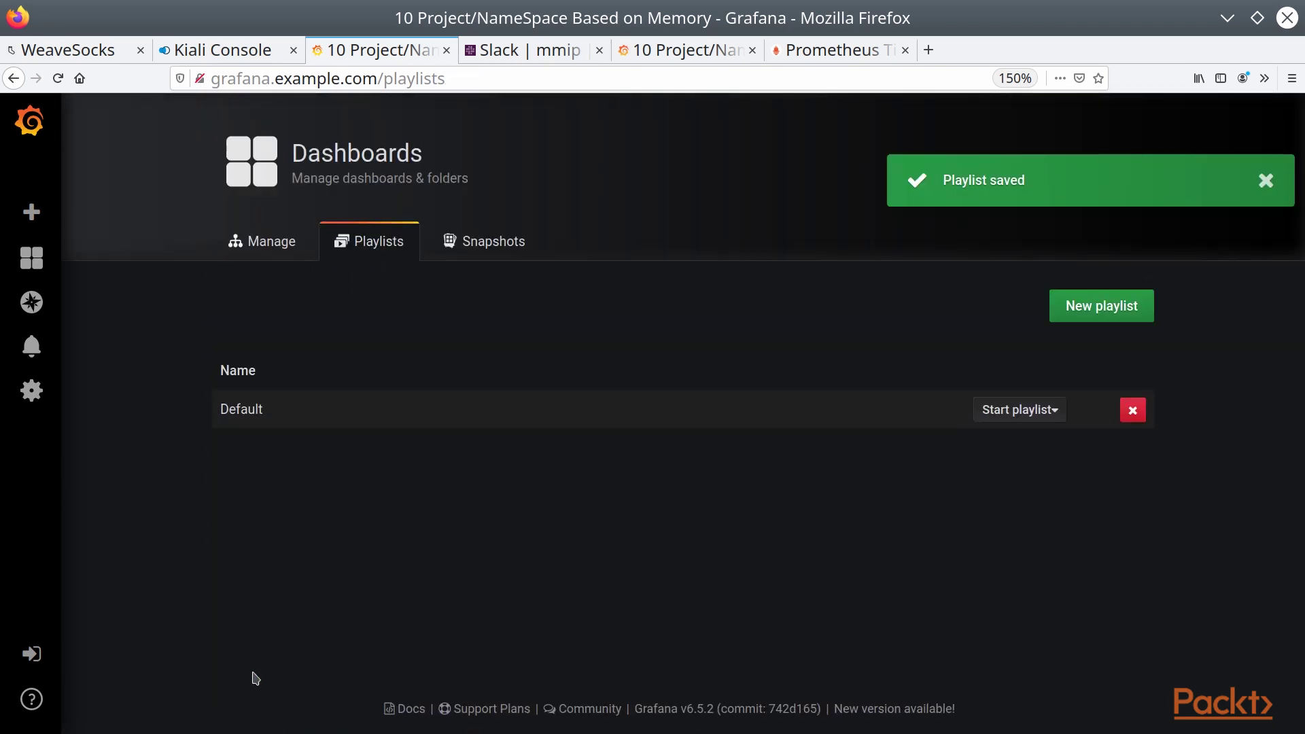
pyautogui.click(1037, 410)
pyautogui.click(1071, 444)
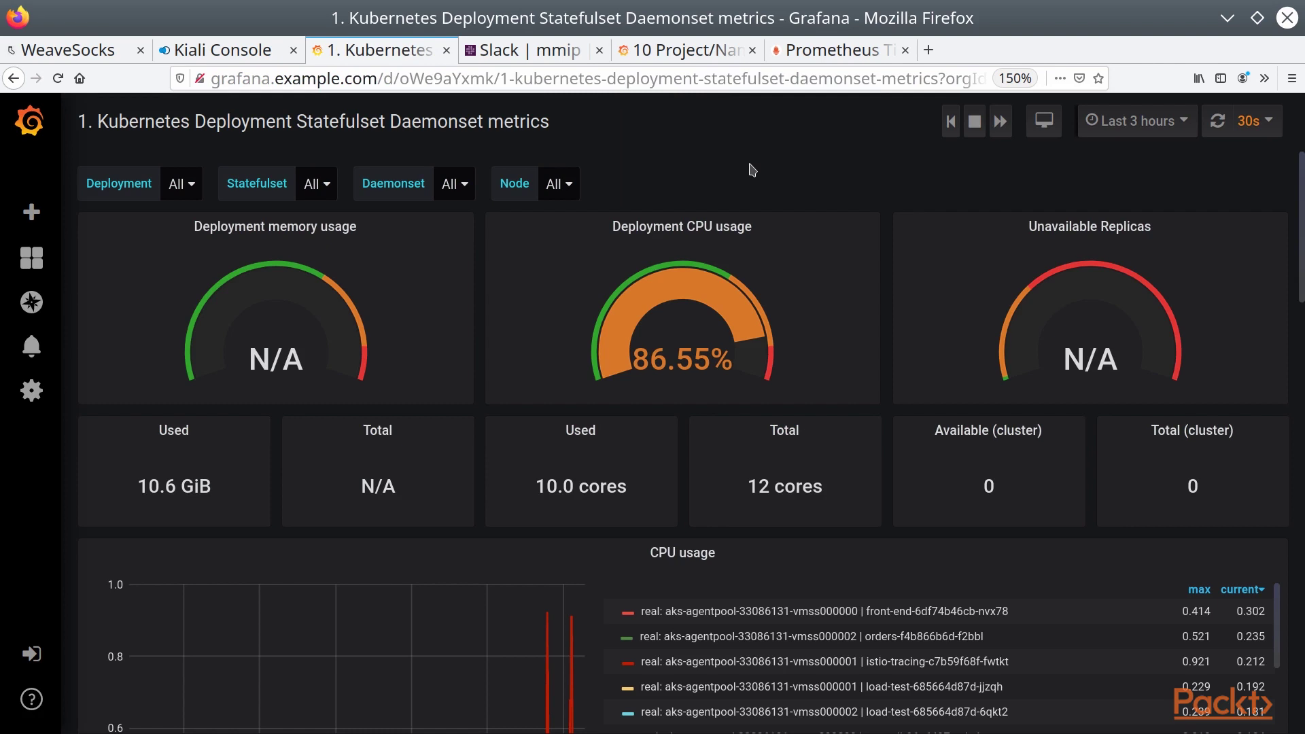